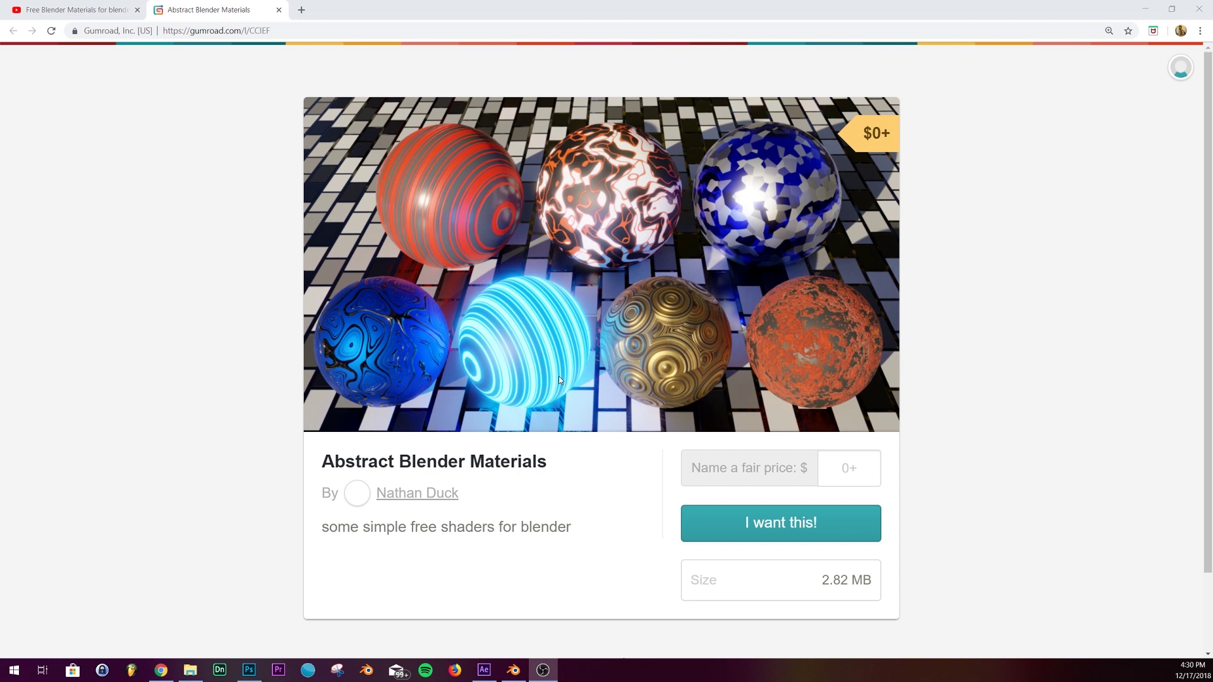
- Switch to Blender, add an ico sphere at the scene origin and scale it up to roughly twice its size
{"action": "left_click", "coordinate": [513, 669]}
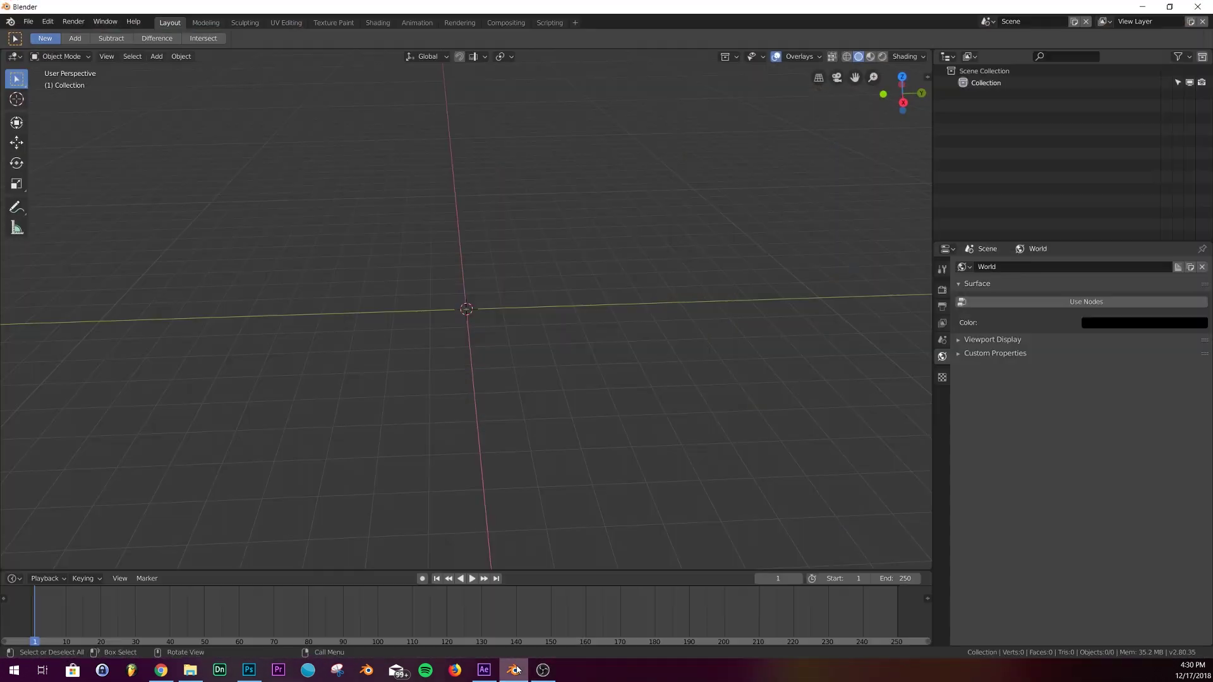
{"action": "key", "text": "shift+a"}
{"action": "mouse_move", "coordinate": [509, 312]}
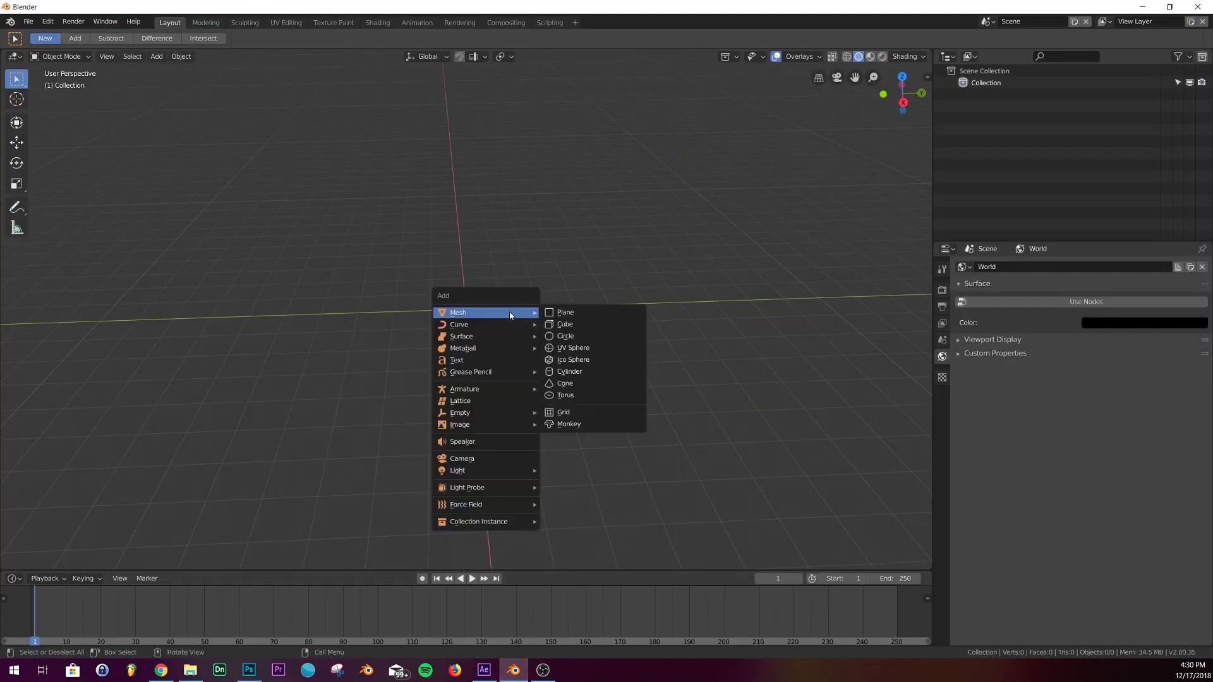
{"action": "left_click", "coordinate": [581, 359]}
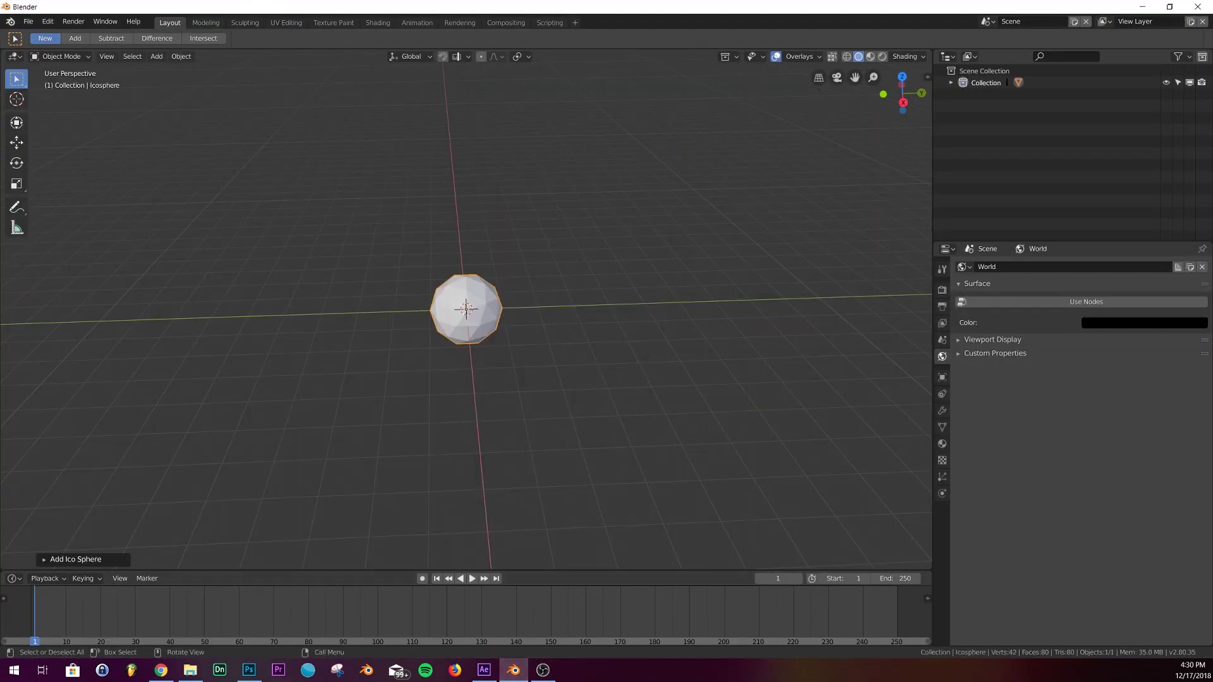
{"action": "key", "text": "s"}
{"action": "left_click", "coordinate": [673, 314]}
- Subdivide the whole ico sphere mesh with 3 cuts and a smoothness of 1.000
{"action": "key", "text": "Tab"}
{"action": "right_click", "coordinate": [664, 278]}
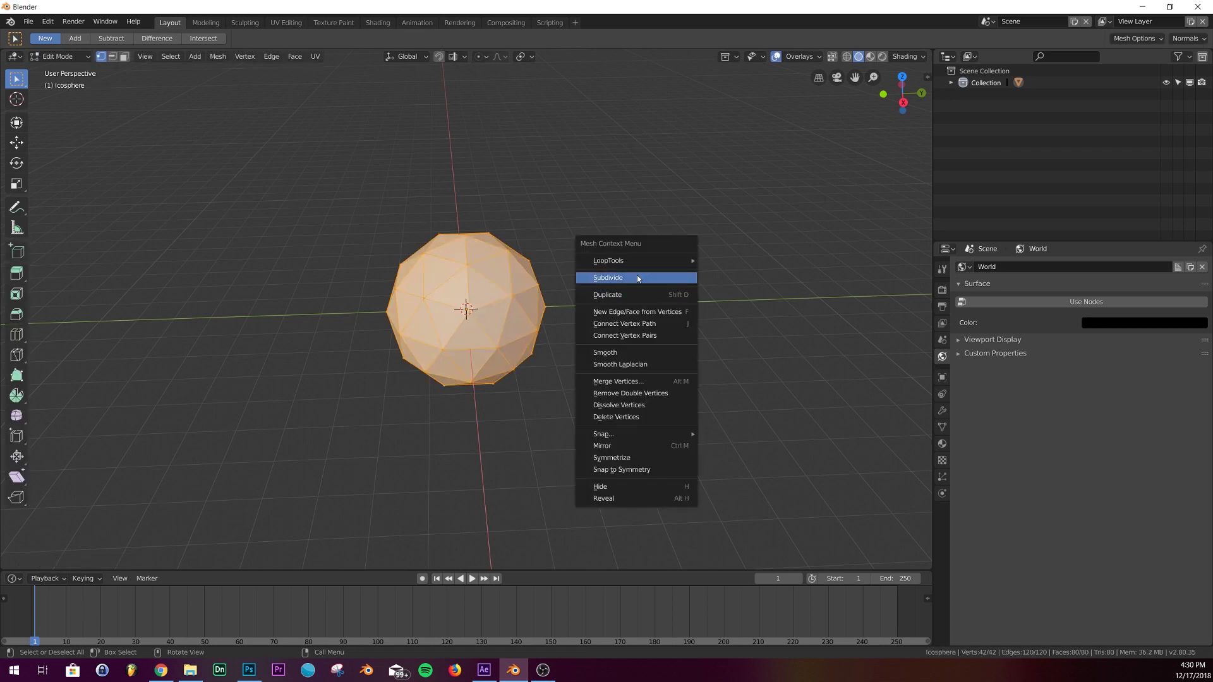
{"action": "left_click", "coordinate": [630, 278]}
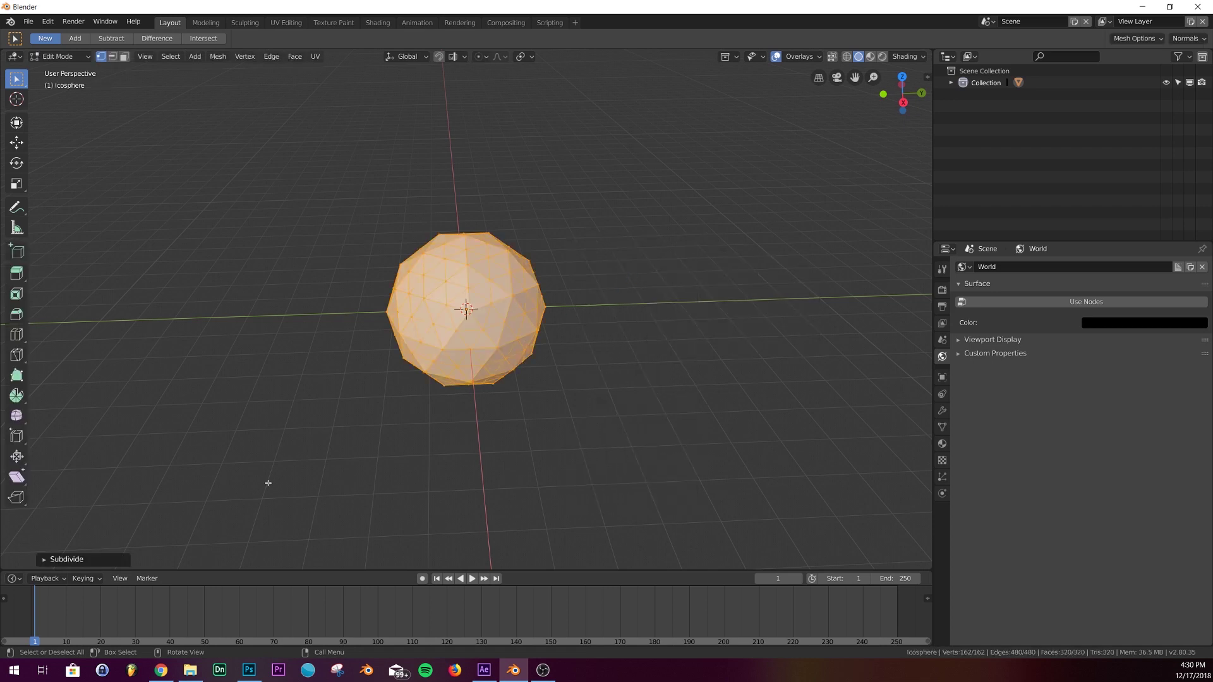
{"action": "left_click", "coordinate": [67, 559]}
{"action": "left_click_drag", "start_coordinate": [157, 492], "coordinate": [304, 408]}
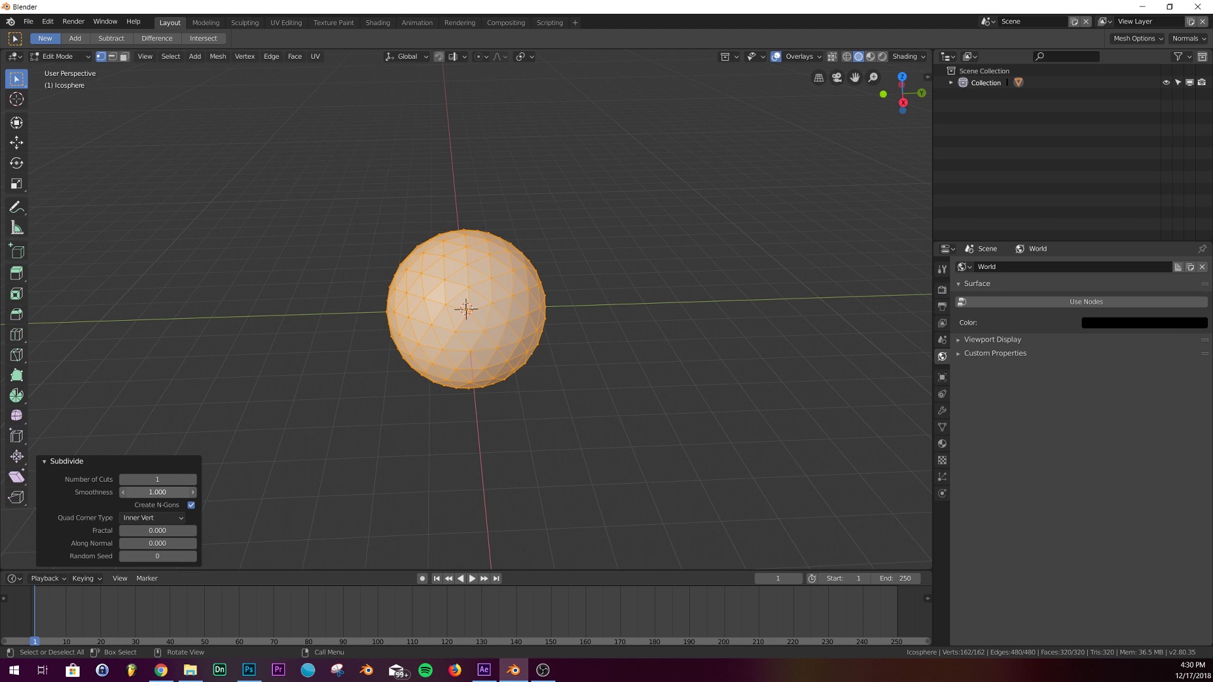
{"action": "left_click", "coordinate": [193, 481]}
{"action": "left_click", "coordinate": [193, 481]}
- Return the sphere to Object Mode and apply Smooth Shading to it
{"action": "key", "text": "Tab"}
{"action": "right_click", "coordinate": [550, 294]}
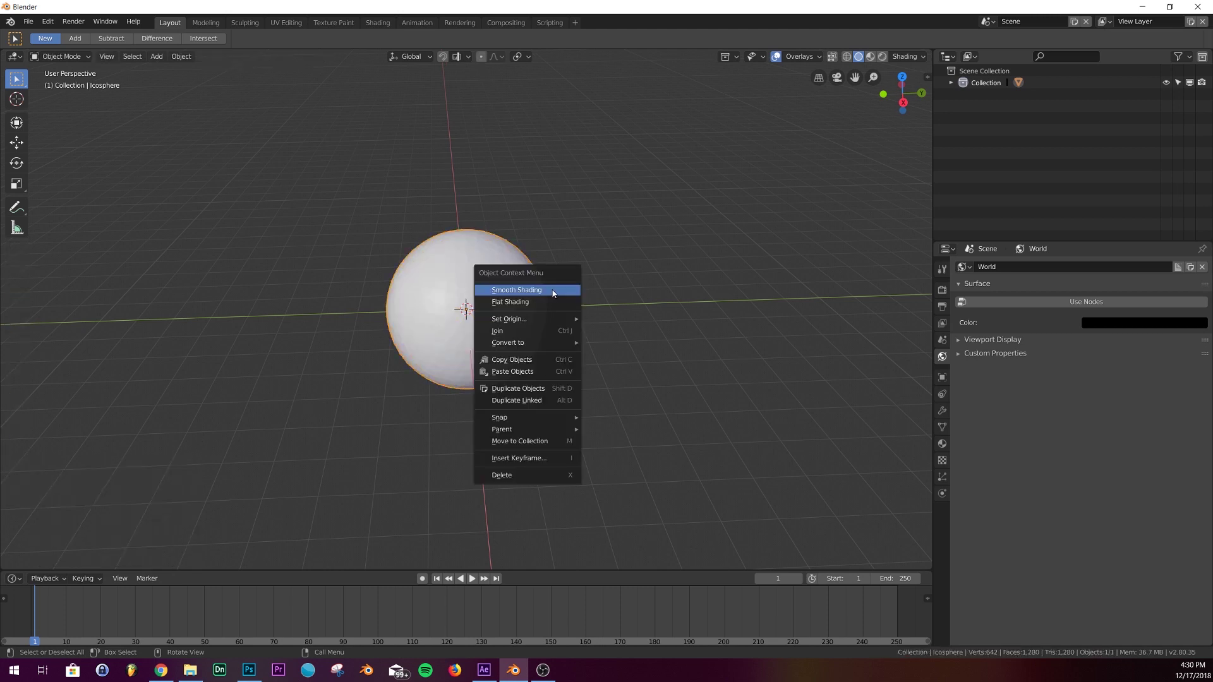
{"action": "left_click", "coordinate": [553, 291]}
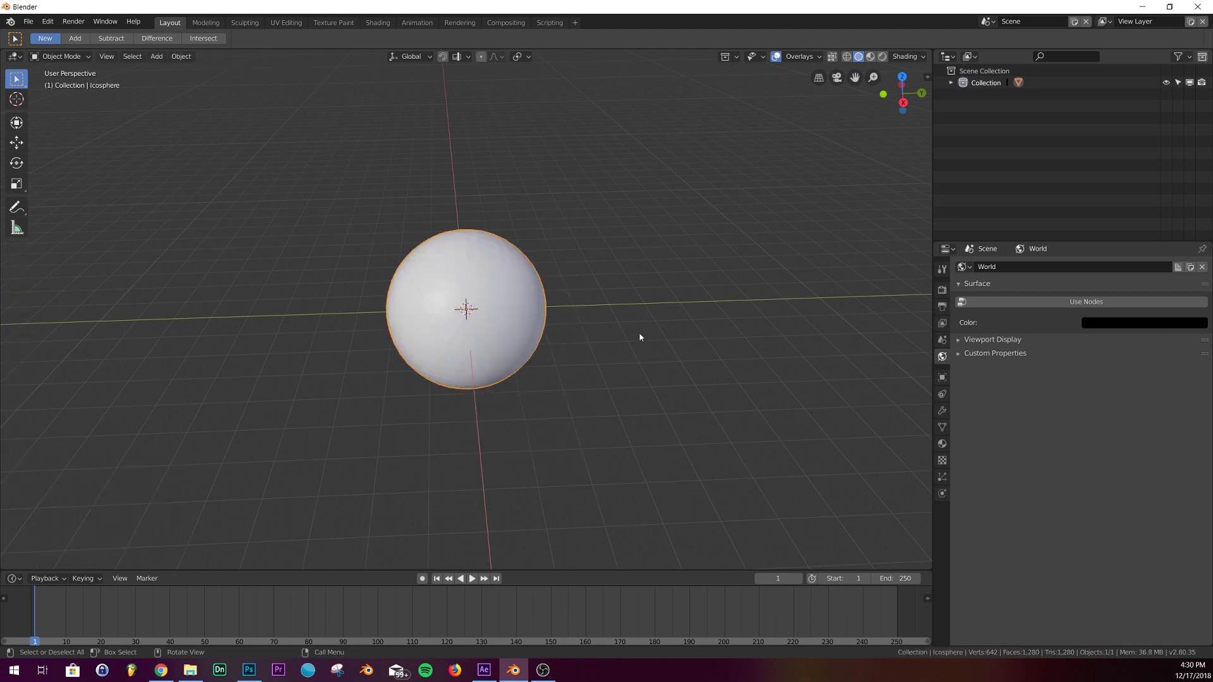
- Open the Shading workspace, disable Bloom and show the sphere in LookDev viewport shading
{"action": "left_click", "coordinate": [370, 23]}
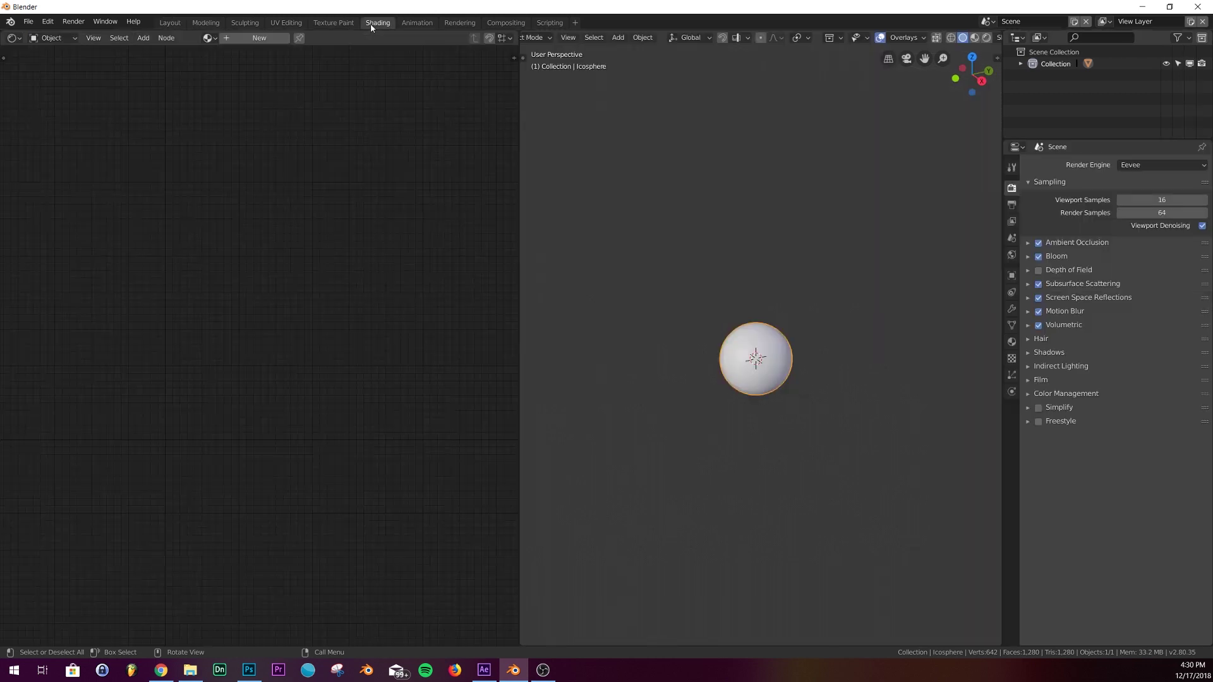
{"action": "scroll", "coordinate": [839, 425], "scroll_direction": "up", "scroll_amount": 6}
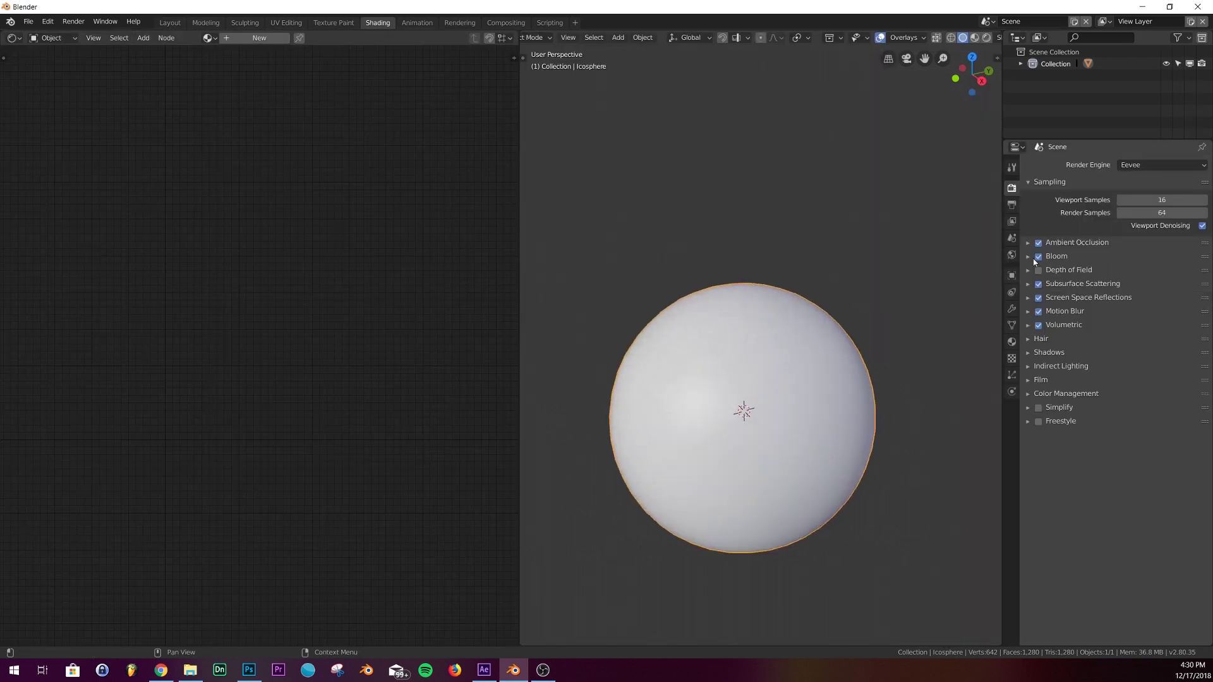
{"action": "left_click", "coordinate": [974, 38]}
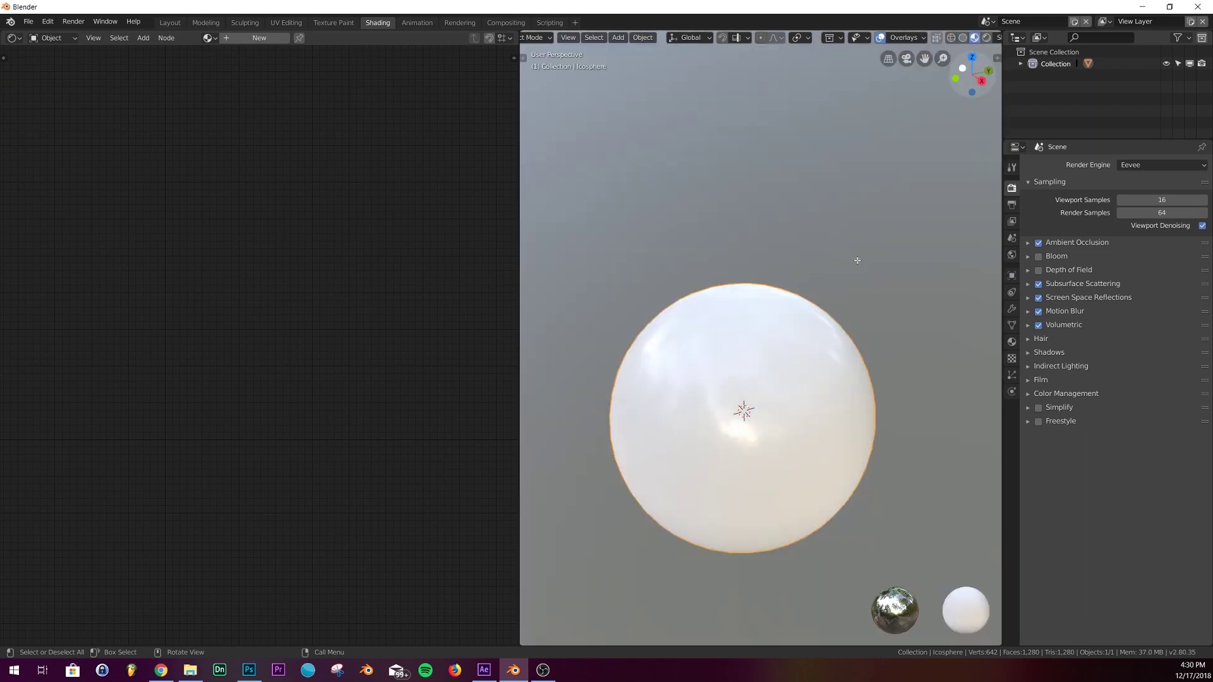
{"action": "middle_click_drag", "start_coordinate": [806, 401], "coordinate": [806, 341], "text": "shift"}
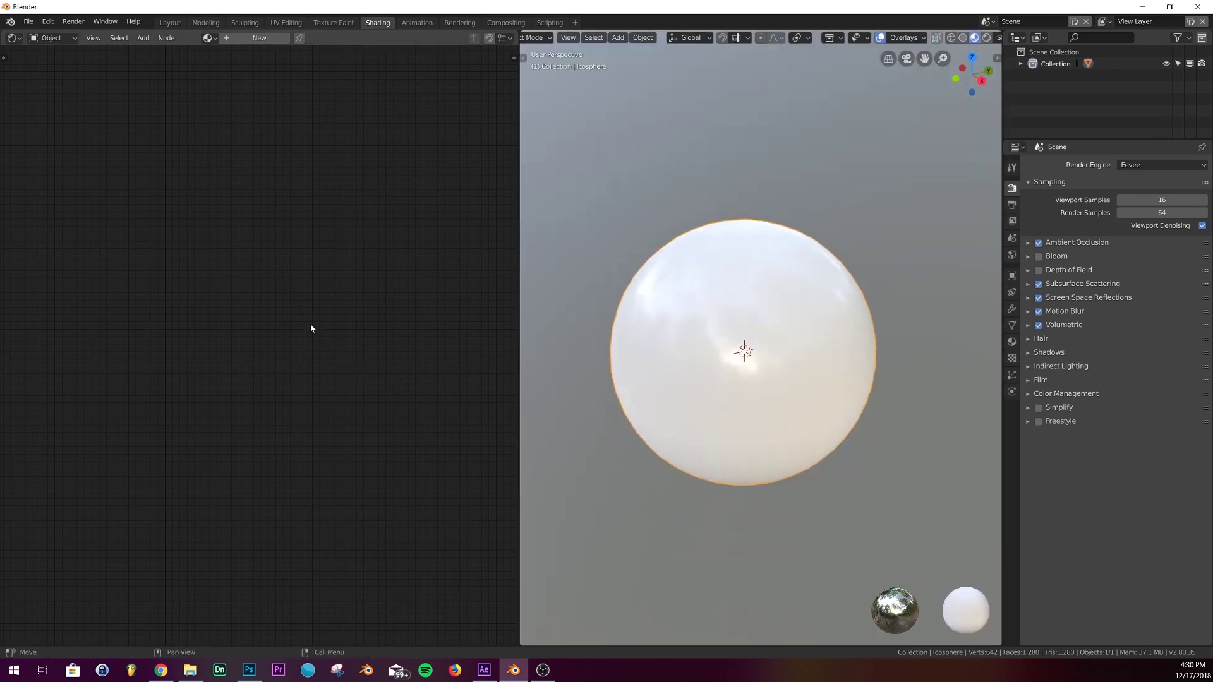
- Widen the node editor and create a new Principled BSDF material for the sphere
{"action": "scroll", "coordinate": [305, 322], "scroll_direction": "up", "scroll_amount": 3}
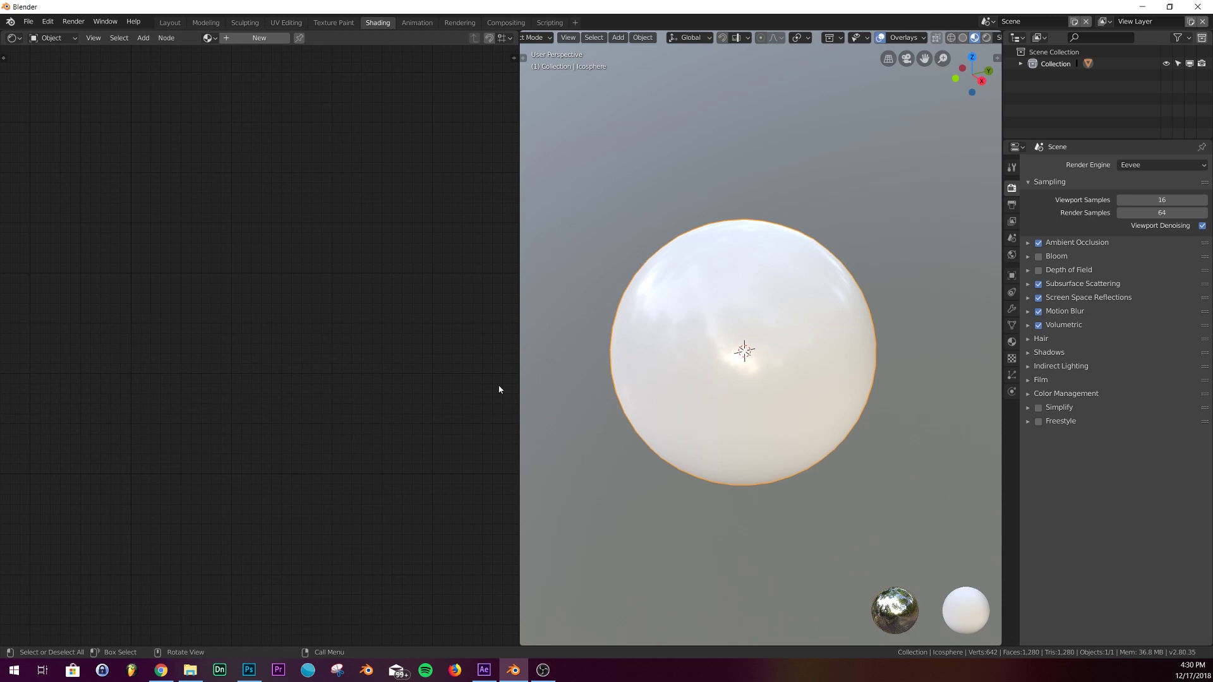
{"action": "left_click_drag", "start_coordinate": [519, 390], "coordinate": [686, 399]}
{"action": "key", "text": "shift+a"}
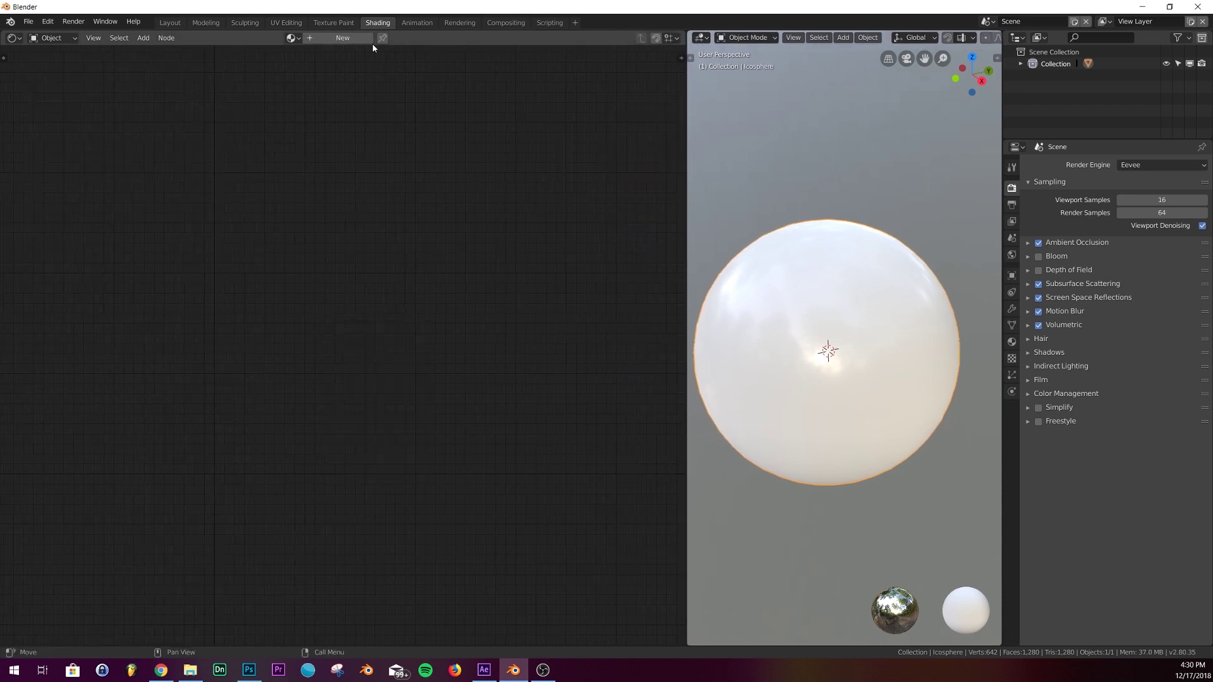
{"action": "left_click", "coordinate": [344, 38]}
{"action": "scroll", "coordinate": [350, 408], "scroll_direction": "up", "scroll_amount": 1}
{"action": "middle_click_drag", "start_coordinate": [349, 406], "coordinate": [489, 270]}
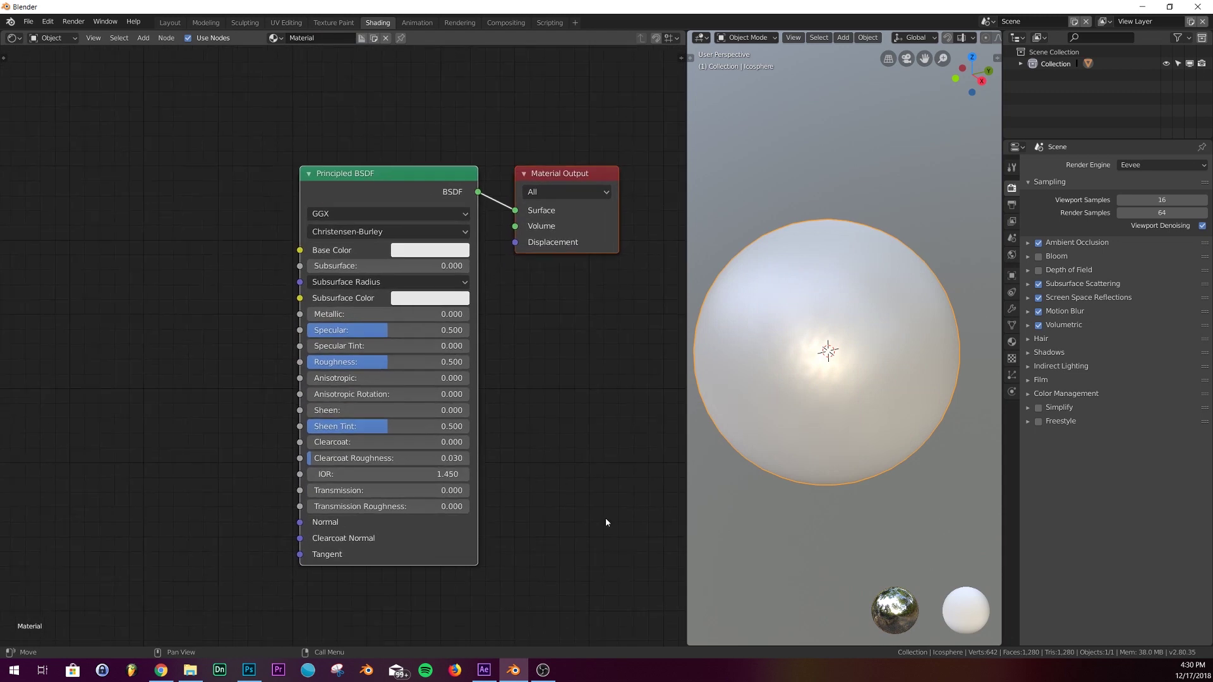
{"action": "scroll", "coordinate": [205, 466], "scroll_direction": "down", "scroll_amount": 1}
{"action": "middle_click_drag", "start_coordinate": [137, 396], "coordinate": [183, 384]}
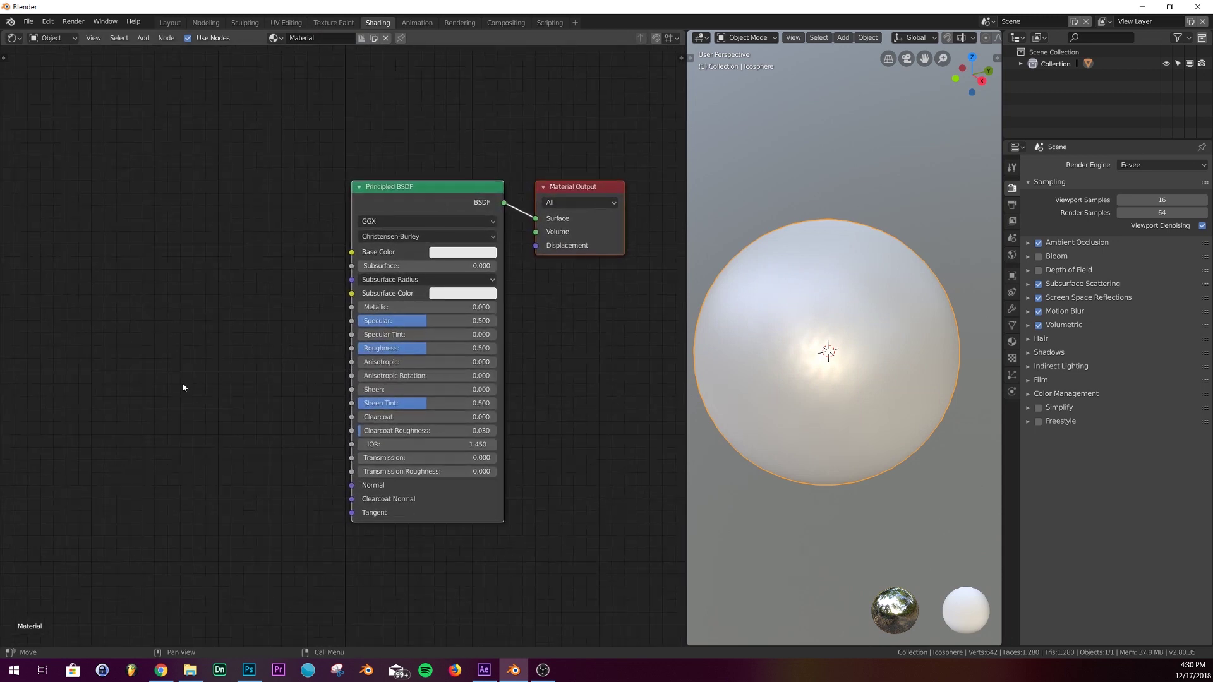
- Add a Brick Texture node and place it ahead of the Principled BSDF node
{"action": "key", "text": "shift+a"}
{"action": "left_click", "coordinate": [158, 231]}
{"action": "type", "text": "br"}
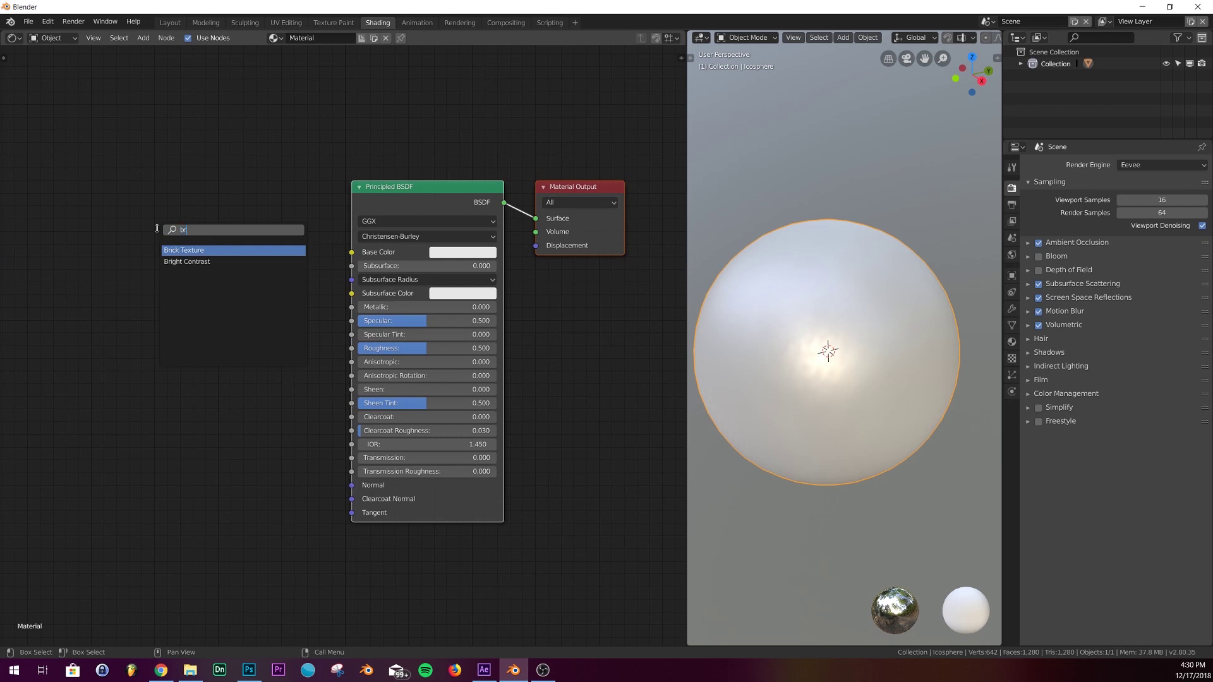
{"action": "left_click", "coordinate": [246, 250]}
{"action": "left_click", "coordinate": [103, 254]}
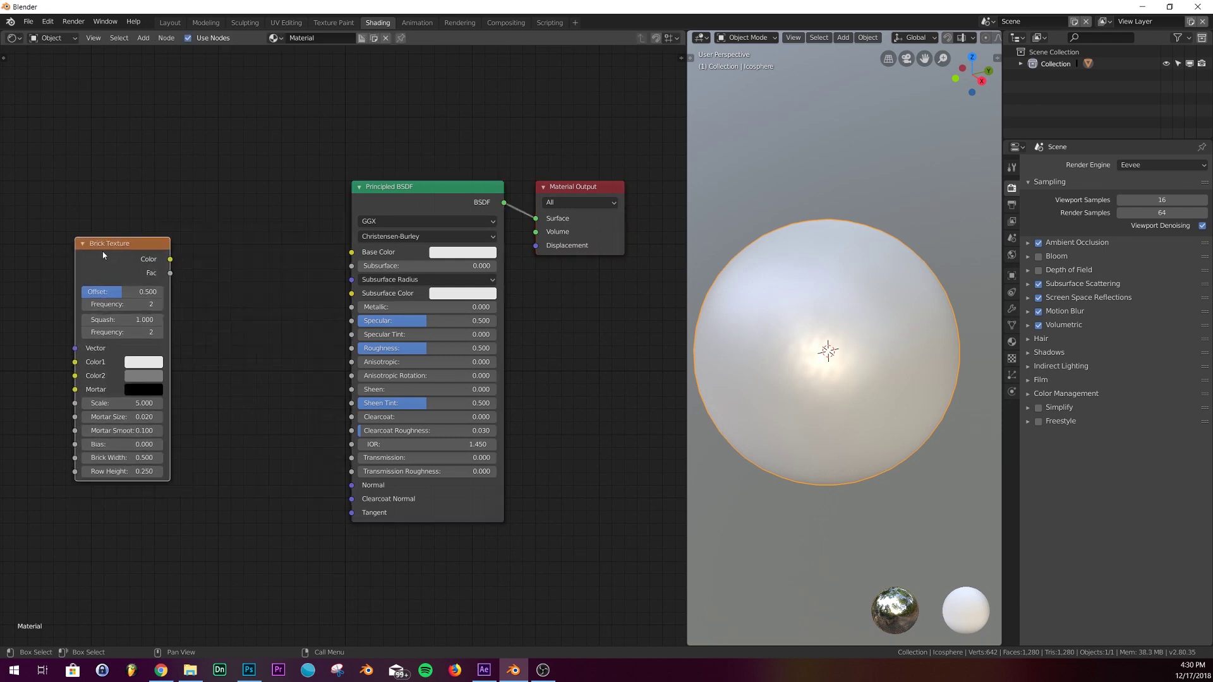
{"action": "middle_click_drag", "start_coordinate": [226, 275], "coordinate": [369, 221]}
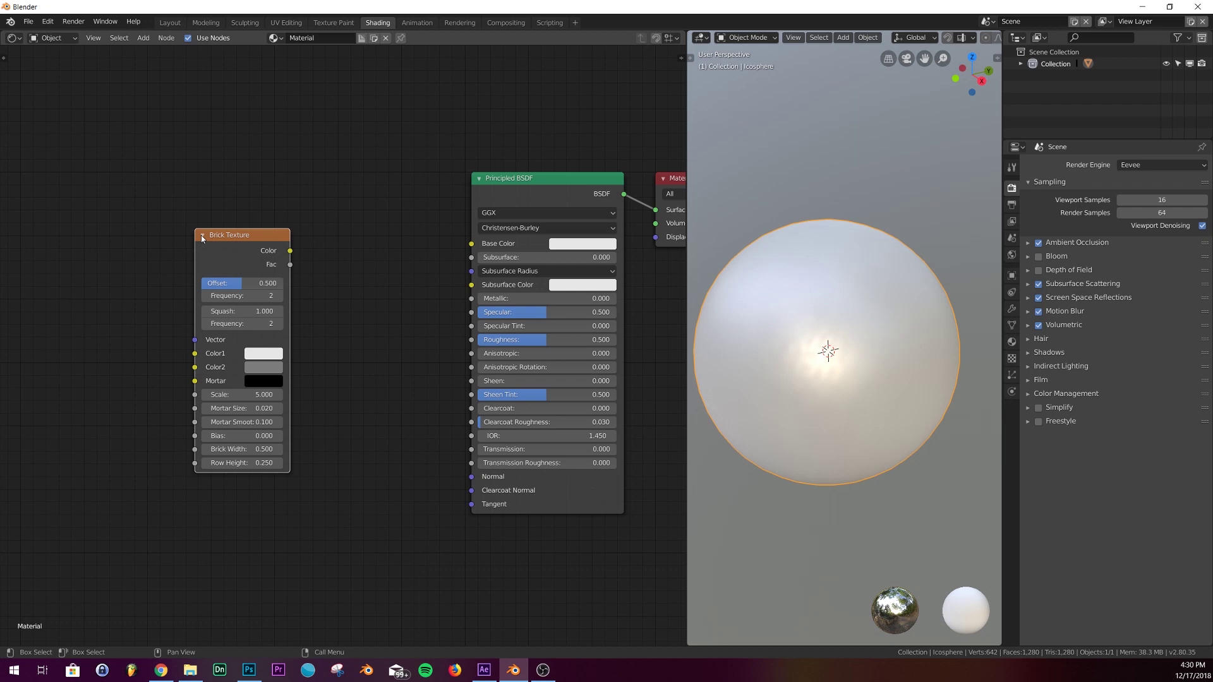
{"action": "left_click_drag", "start_coordinate": [211, 236], "coordinate": [195, 236]}
{"action": "middle_click_drag", "start_coordinate": [214, 255], "coordinate": [359, 252]}
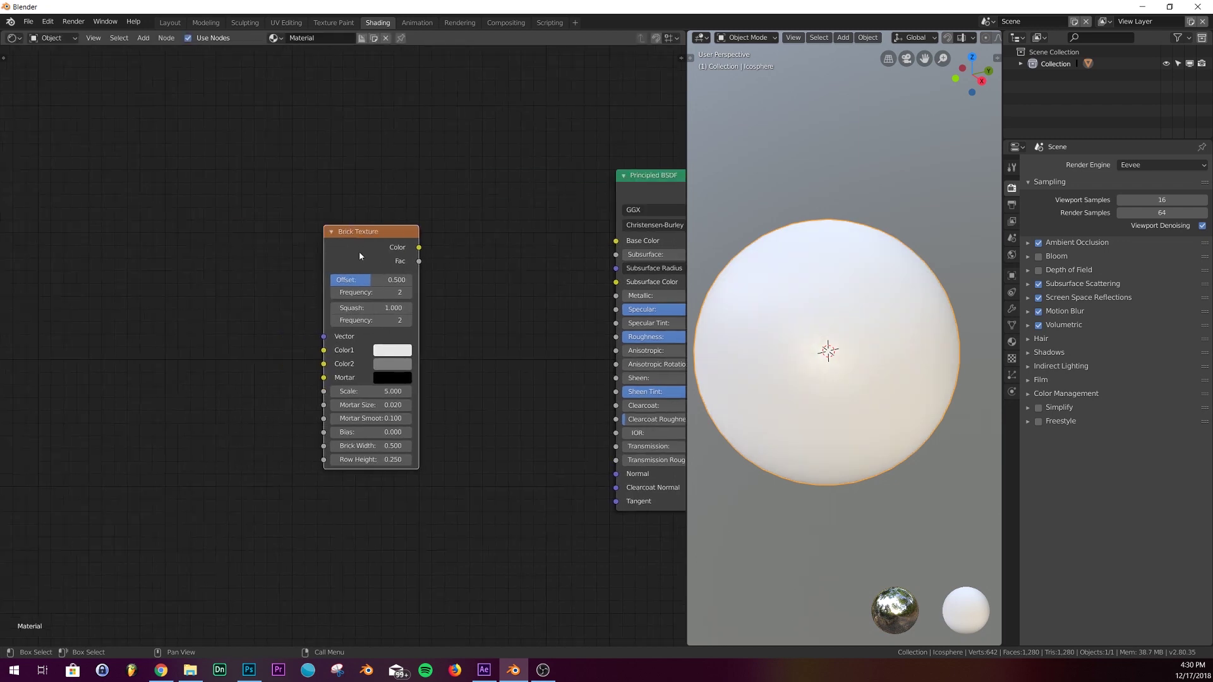
- Add a Noise Texture node before the Brick Texture and connect the Brick Texture's Color to the Principled BSDF's Base Color
{"action": "key", "text": "shift+a"}
{"action": "left_click", "coordinate": [179, 234]}
{"action": "type", "text": "noi"}
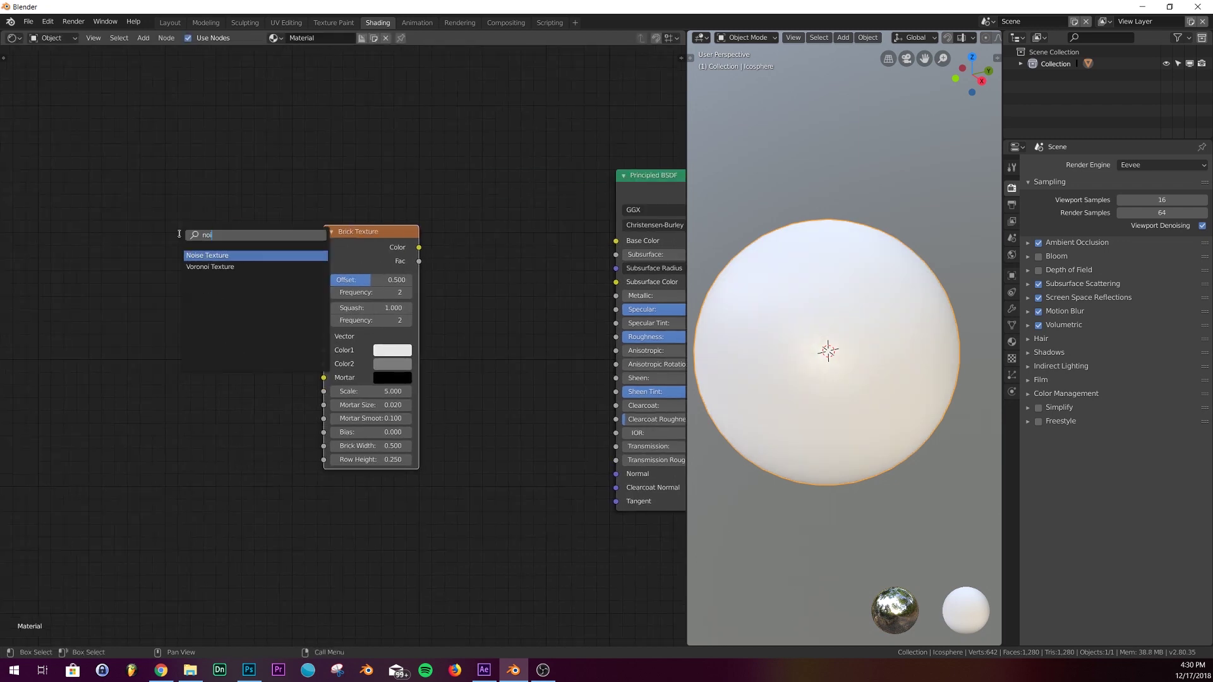
{"action": "left_click", "coordinate": [209, 255]}
{"action": "left_click", "coordinate": [209, 253]}
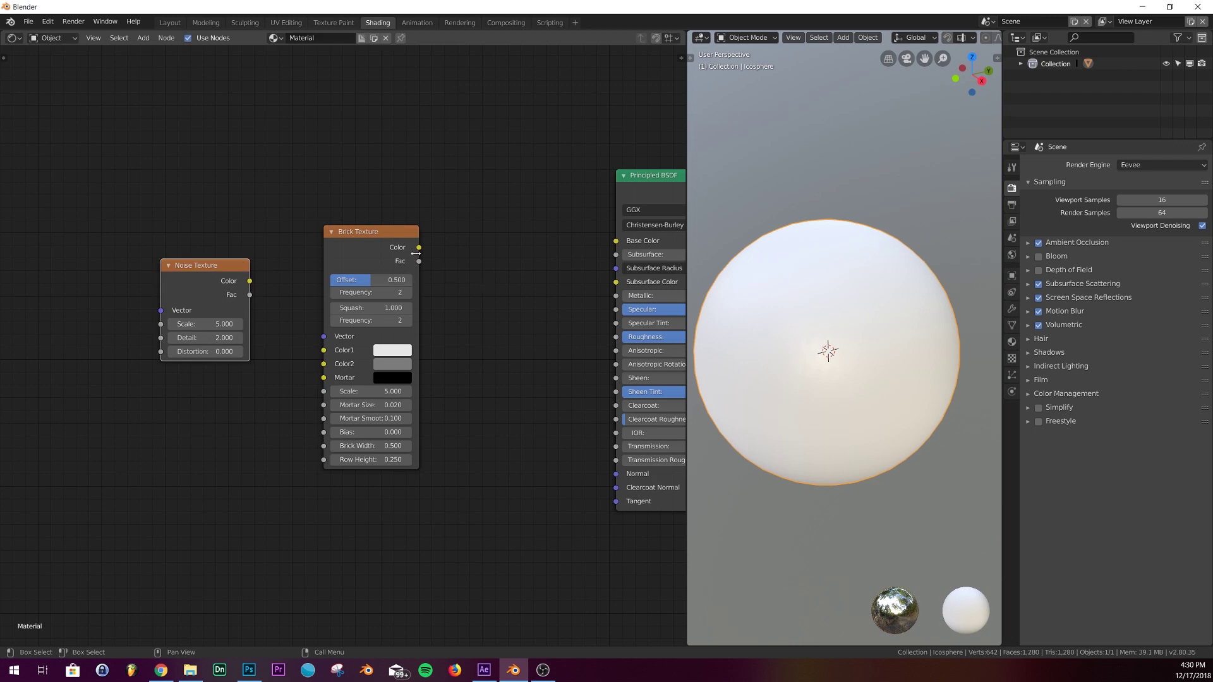
{"action": "left_click_drag", "start_coordinate": [411, 248], "coordinate": [616, 241]}
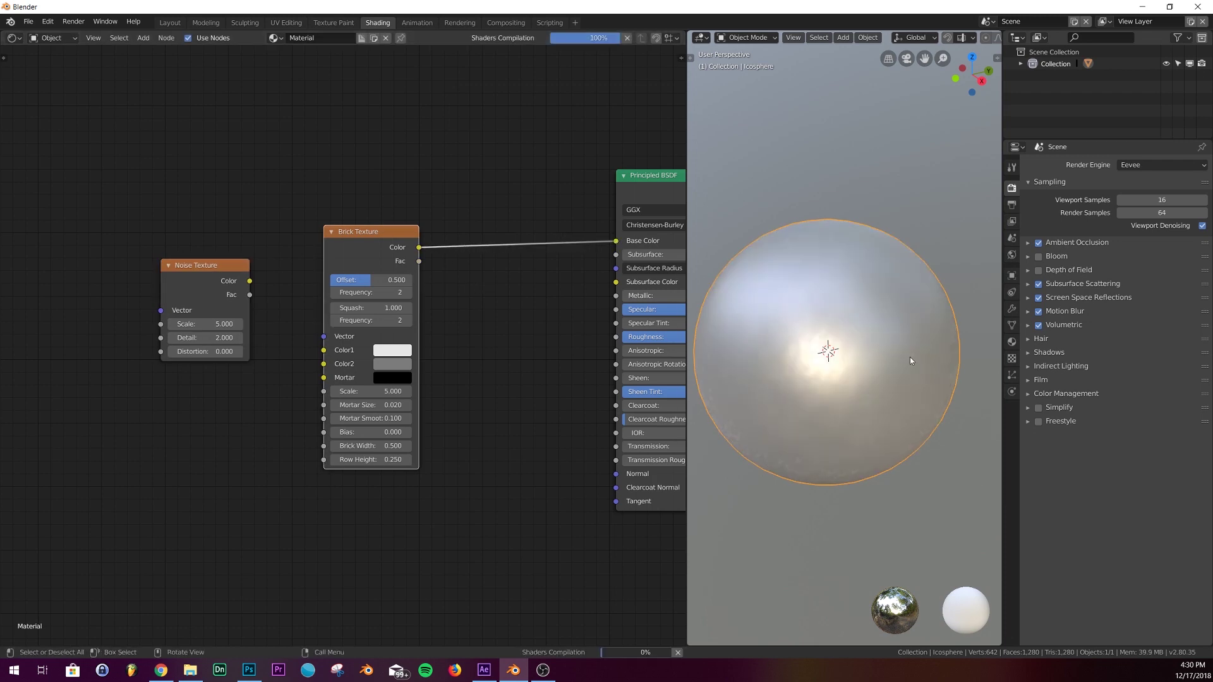
{"action": "mouse_move", "coordinate": [858, 305]}
{"action": "middle_mouse_down"}
{"action": "mouse_move", "coordinate": [899, 364]}
{"action": "mouse_move", "coordinate": [983, 289]}
{"action": "mouse_move", "coordinate": [854, 327]}
{"action": "middle_mouse_up"}
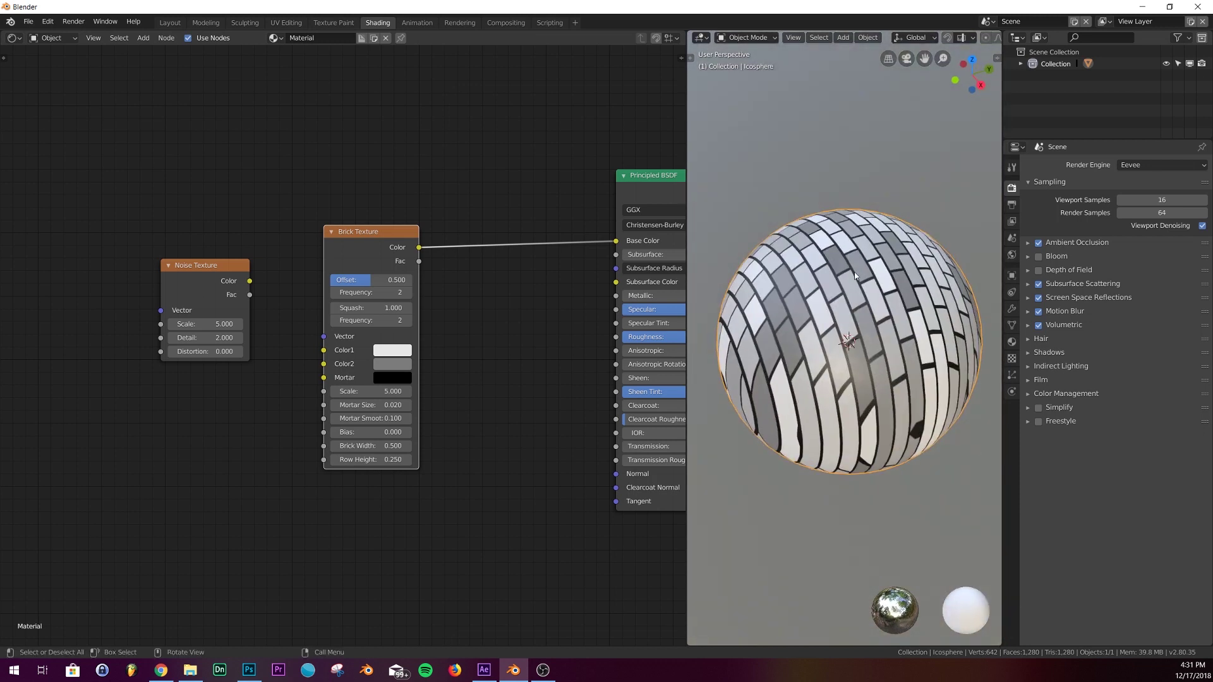
- Check the reference render on the Abstract Blender Materials page in the browser and return to Blender
{"action": "key", "text": "alt+Tab"}
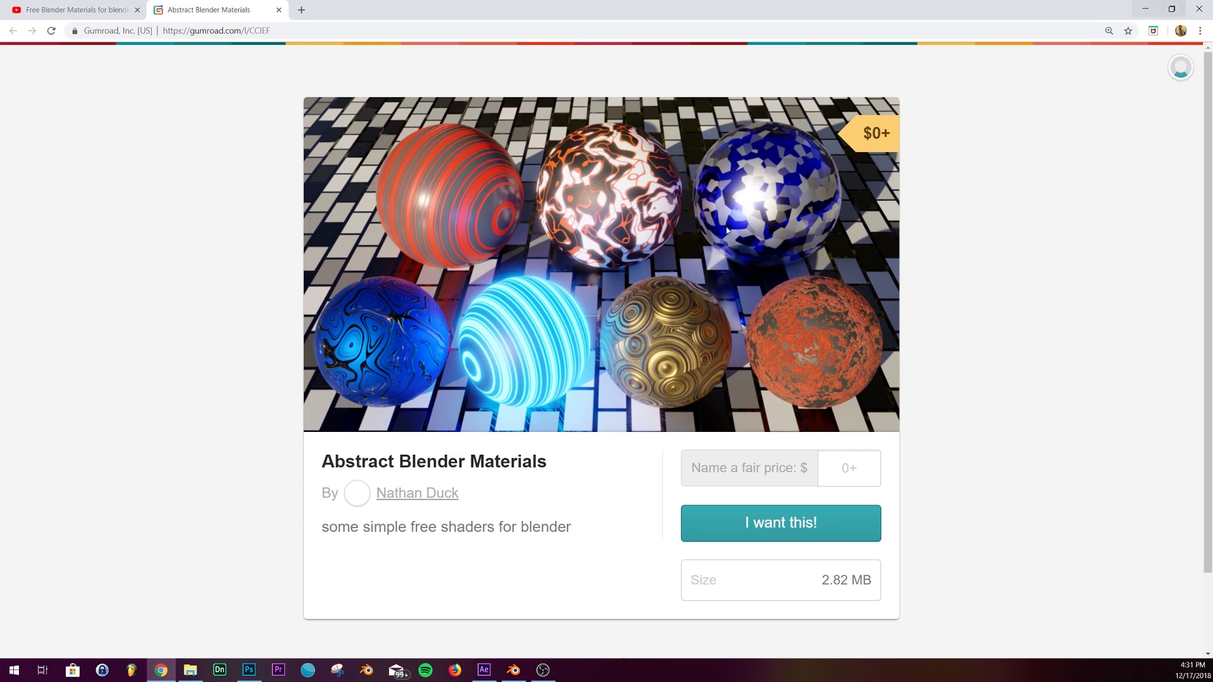
{"action": "left_click", "coordinate": [1144, 9]}
{"action": "middle_click_drag", "start_coordinate": [894, 369], "coordinate": [893, 330]}
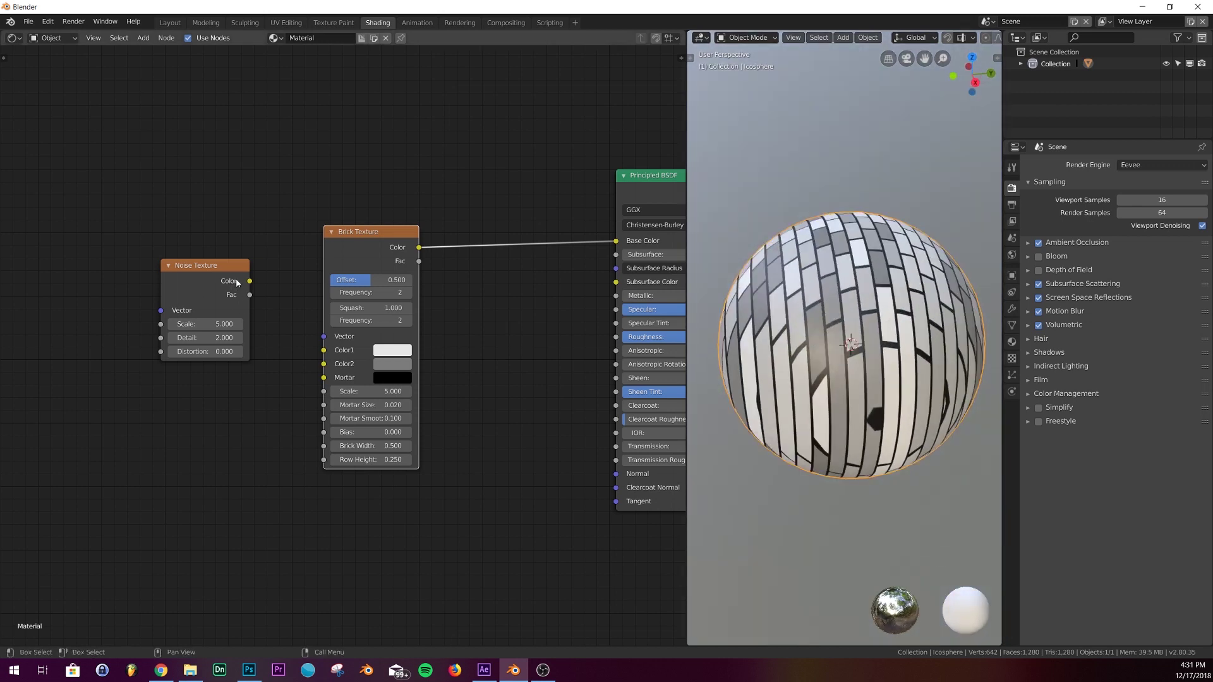
- Connect the Noise Texture's Color output to the Brick Texture's Vector input and inspect the sphere
{"action": "left_click_drag", "start_coordinate": [248, 281], "coordinate": [326, 336]}
{"action": "middle_click_drag", "start_coordinate": [885, 341], "coordinate": [847, 338]}
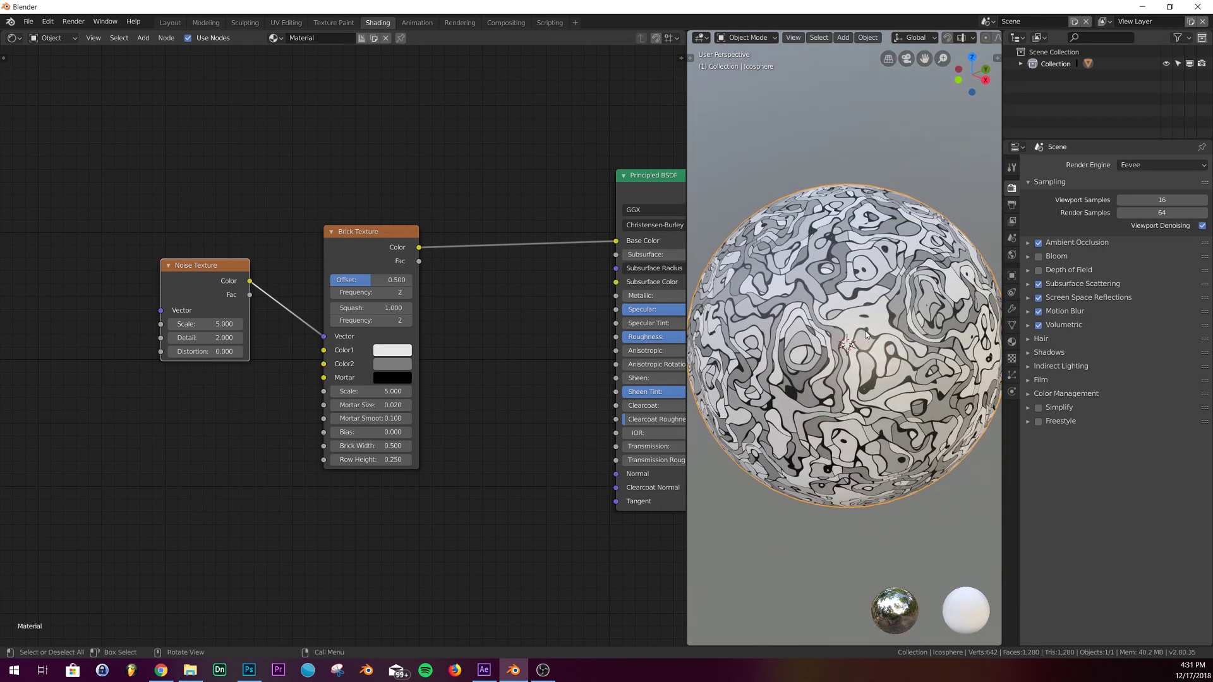
- Try a Detail of 0.400 on the Noise Texture and restore it to 2.000
{"action": "left_click_drag", "start_coordinate": [189, 338], "coordinate": [241, 338]}
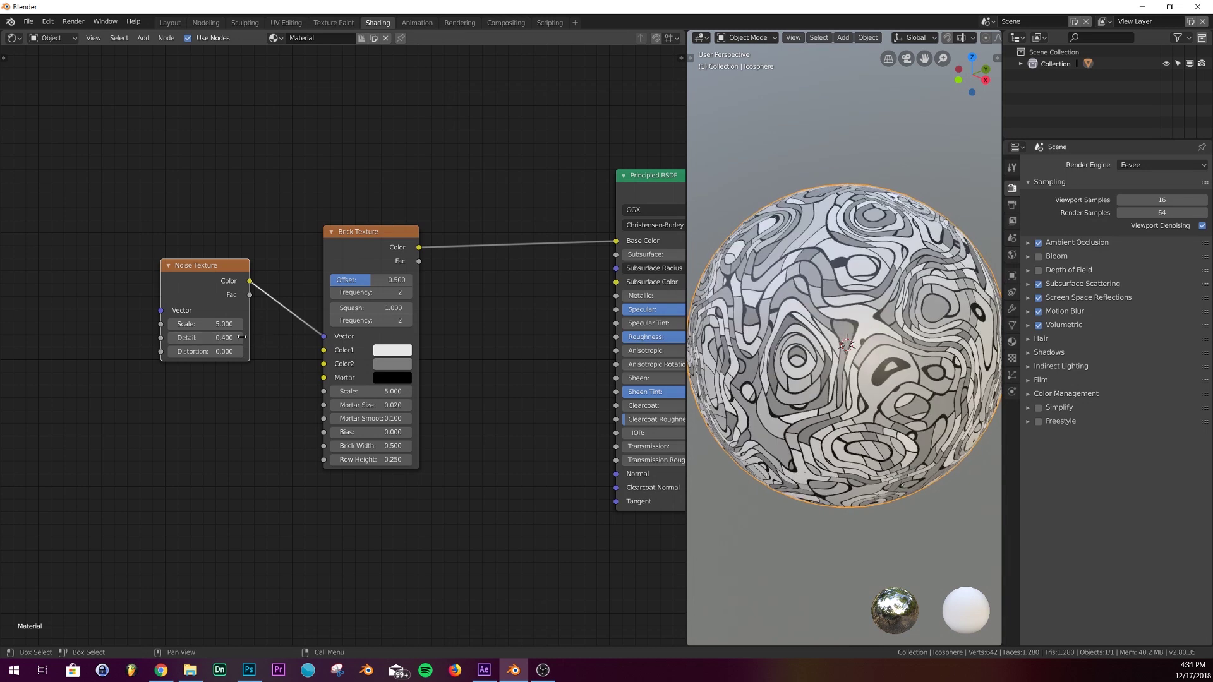
{"action": "left_click", "coordinate": [225, 339]}
{"action": "type", "text": "2"}
{"action": "key", "text": "Return"}
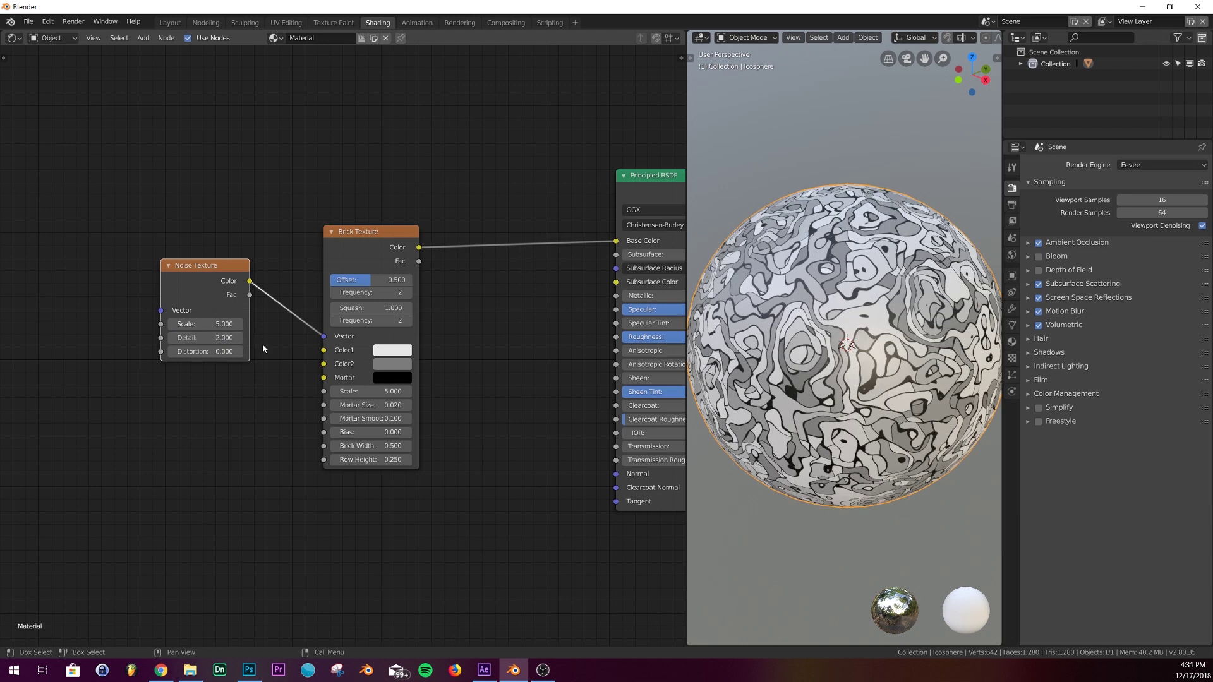
- Set the Noise Texture's Scale to 4.100 and inspect the resulting pattern on the sphere up close
{"action": "left_click_drag", "start_coordinate": [185, 323], "coordinate": [159, 323]}
{"action": "scroll", "coordinate": [811, 404], "scroll_direction": "down", "scroll_amount": 1}
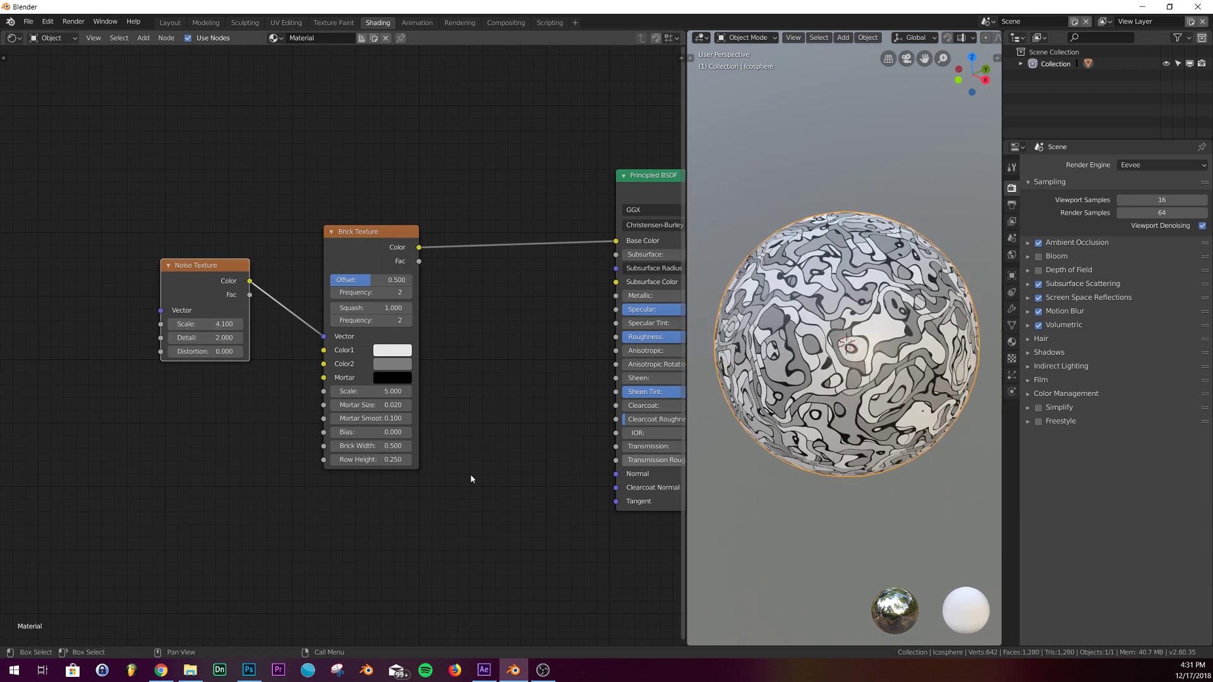
{"action": "mouse_move", "coordinate": [870, 333]}
{"action": "middle_mouse_down"}
{"action": "mouse_move", "coordinate": [850, 353]}
{"action": "mouse_move", "coordinate": [847, 333]}
{"action": "middle_mouse_up"}
{"action": "scroll", "coordinate": [847, 333], "scroll_direction": "up", "scroll_amount": 1}
{"action": "scroll", "coordinate": [847, 328], "scroll_direction": "up", "scroll_amount": 4}
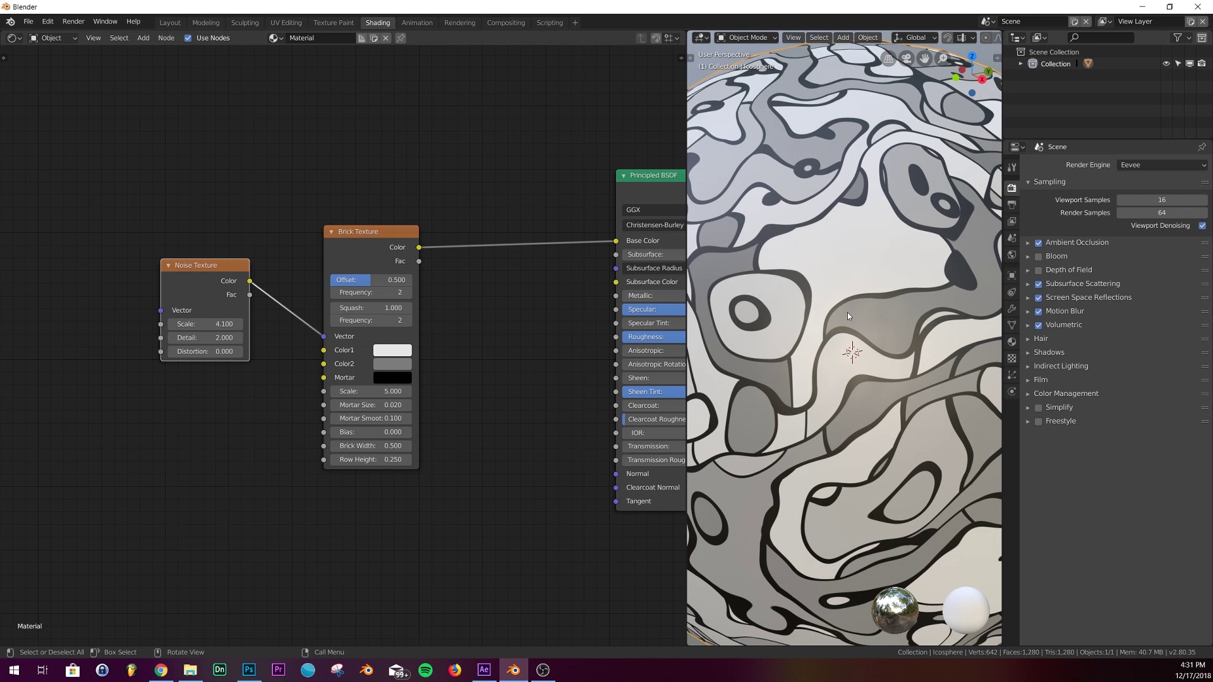
{"action": "scroll", "coordinate": [847, 312], "scroll_direction": "down", "scroll_amount": 6}
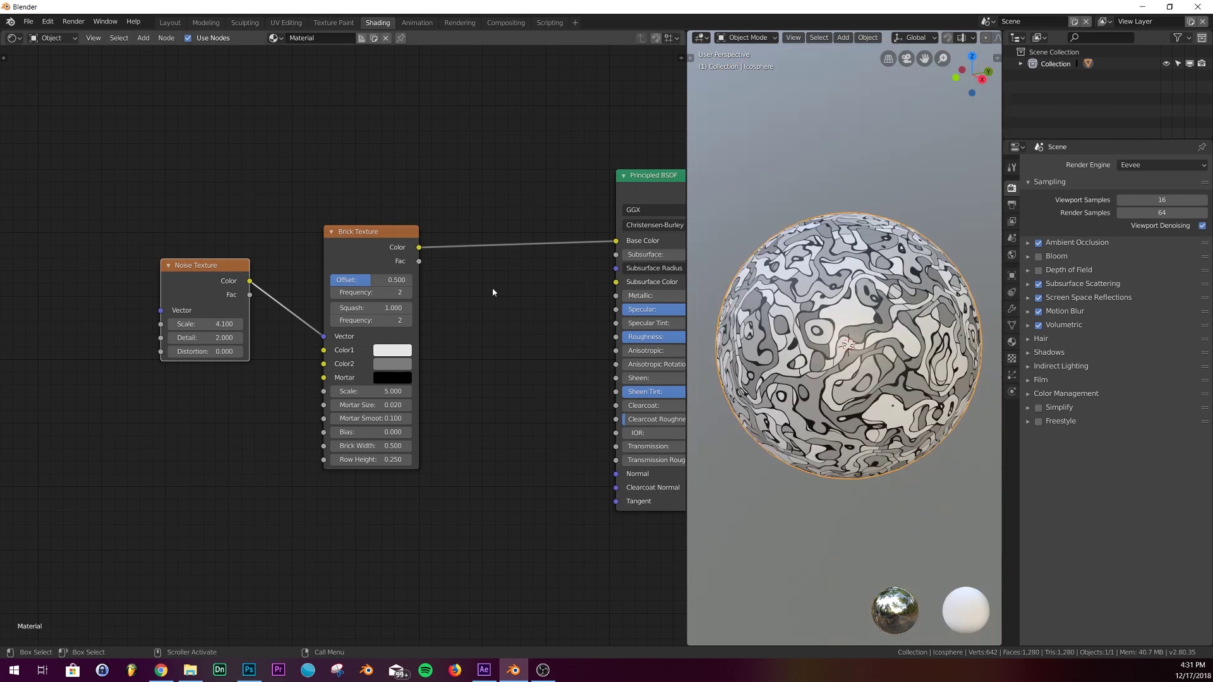
- Insert a ColorRamp node between the Brick Texture's Color output and the Principled BSDF's Base Color, and check the sphere
{"action": "left_click_drag", "start_coordinate": [373, 250], "coordinate": [347, 250]}
{"action": "key", "text": "shift+a"}
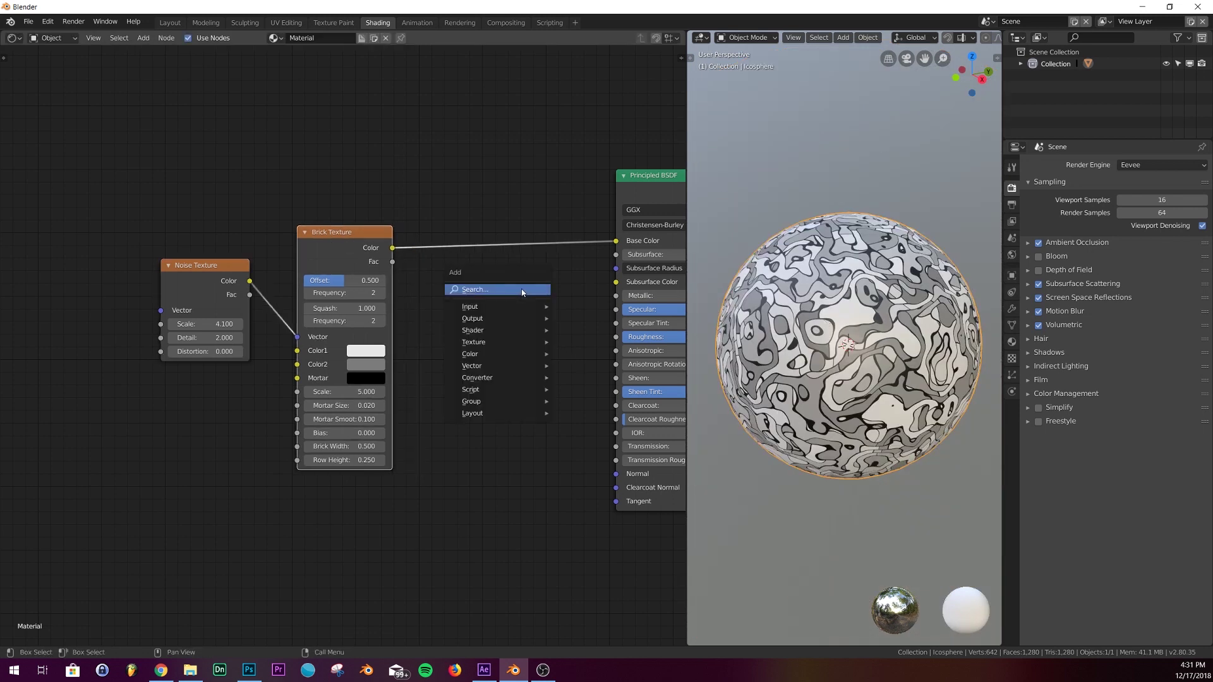
{"action": "left_click", "coordinate": [519, 289]}
{"action": "type", "text": "col"}
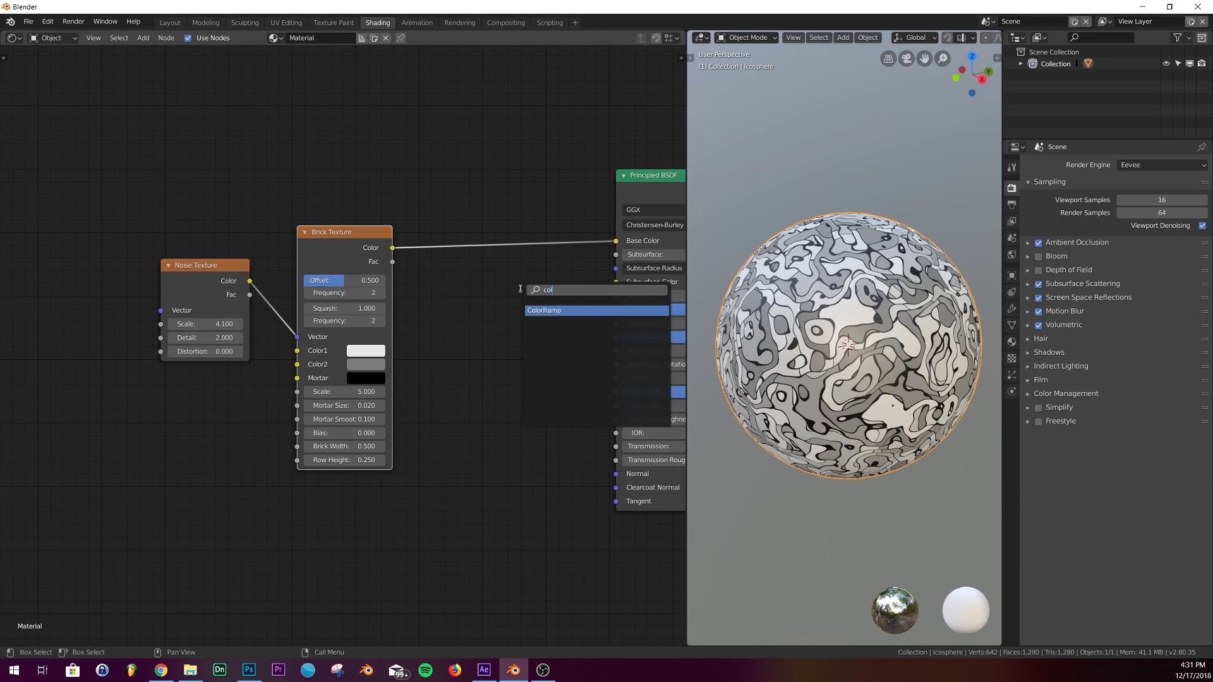
{"action": "key", "text": "Return"}
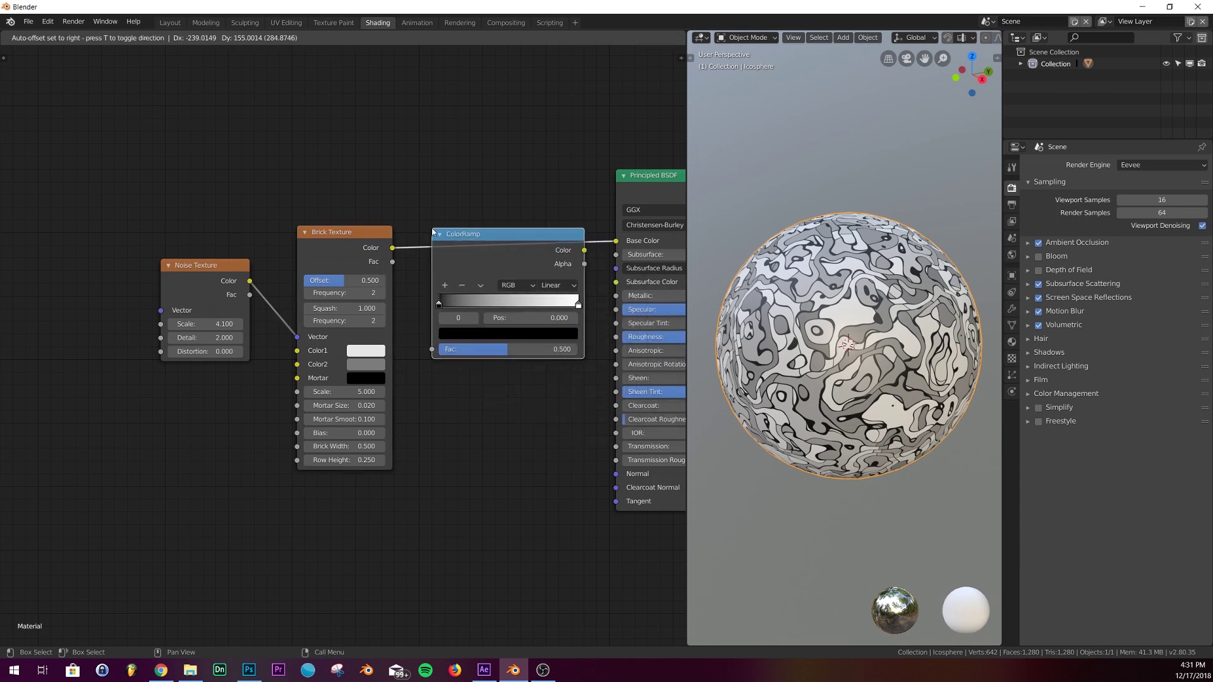
{"action": "left_click", "coordinate": [441, 230]}
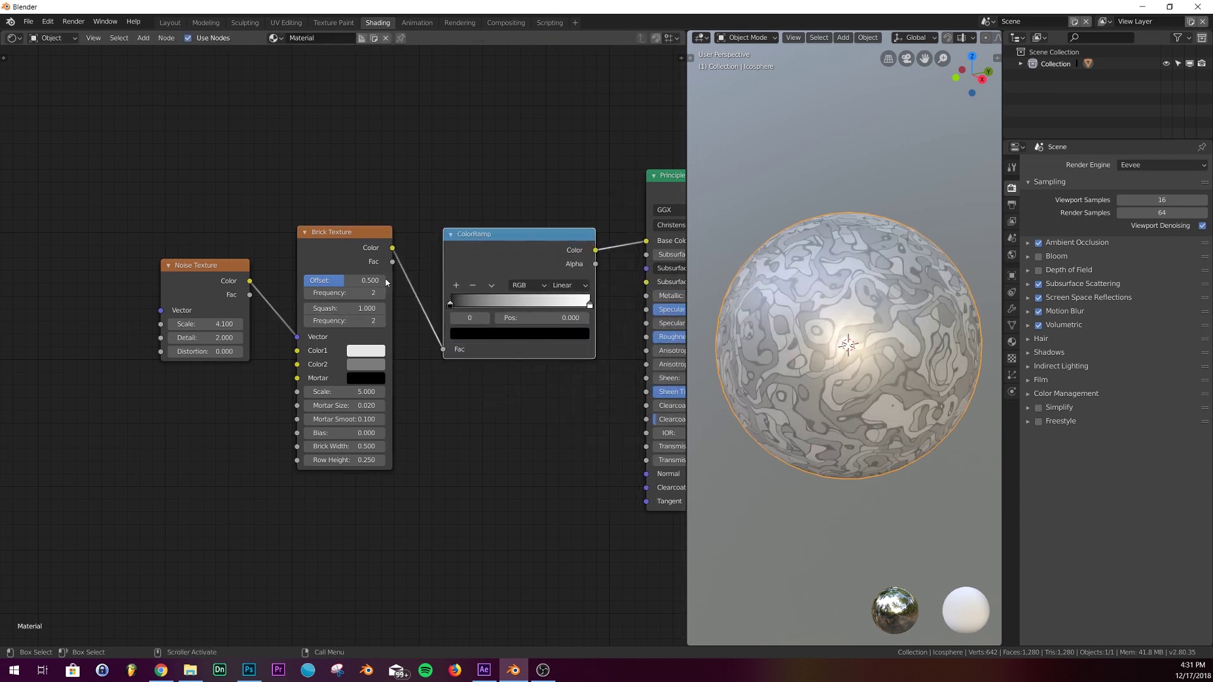
{"action": "scroll", "coordinate": [870, 354], "scroll_direction": "up", "scroll_amount": 1}
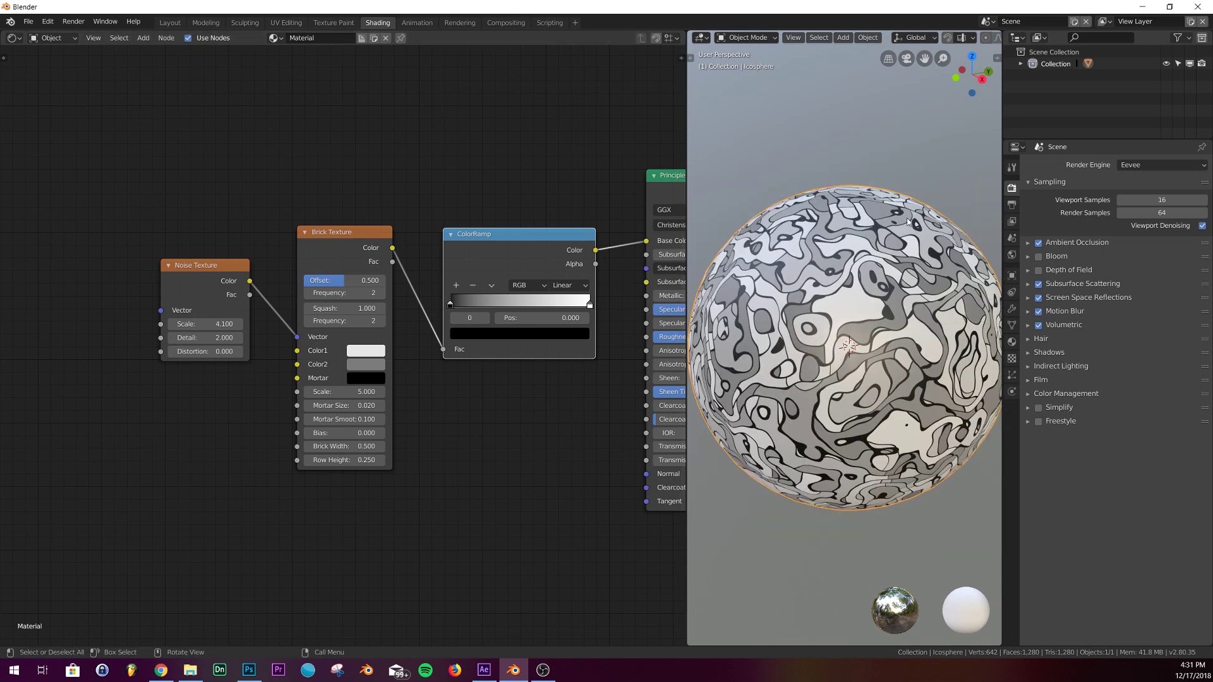
{"action": "scroll", "coordinate": [866, 278], "scroll_direction": "down", "scroll_amount": 1}
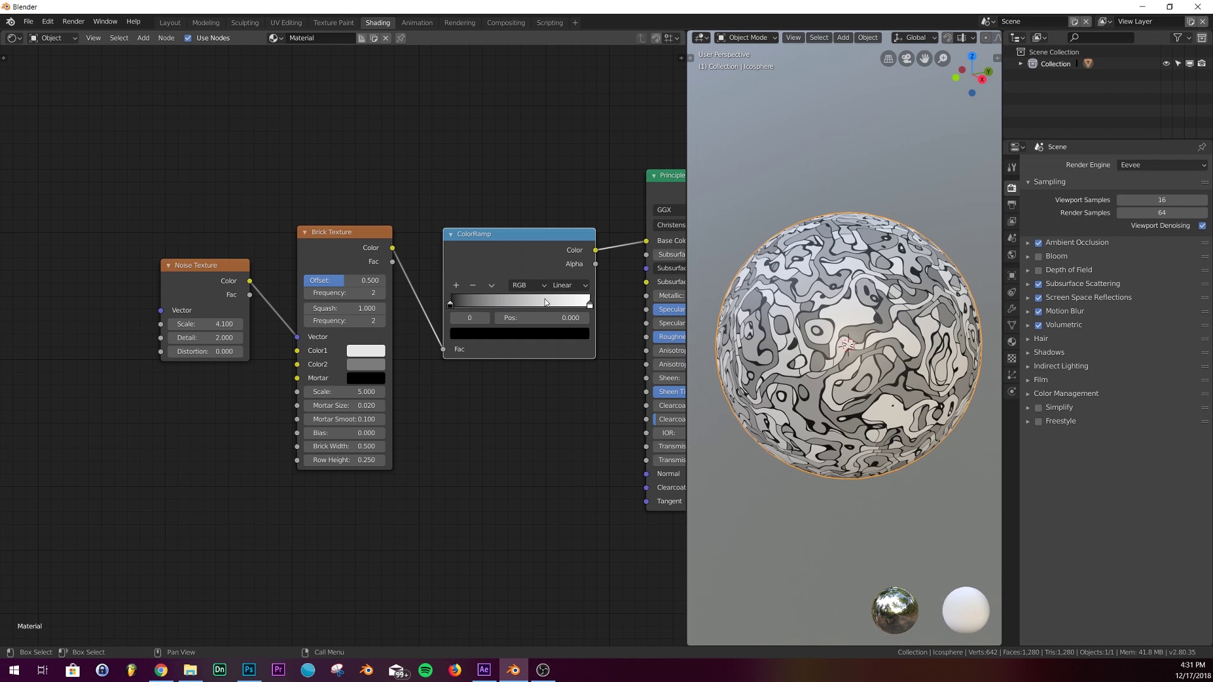
- Colour the ColorRamp's first stop bright orange-red and its last stop black
{"action": "left_click", "coordinate": [505, 336]}
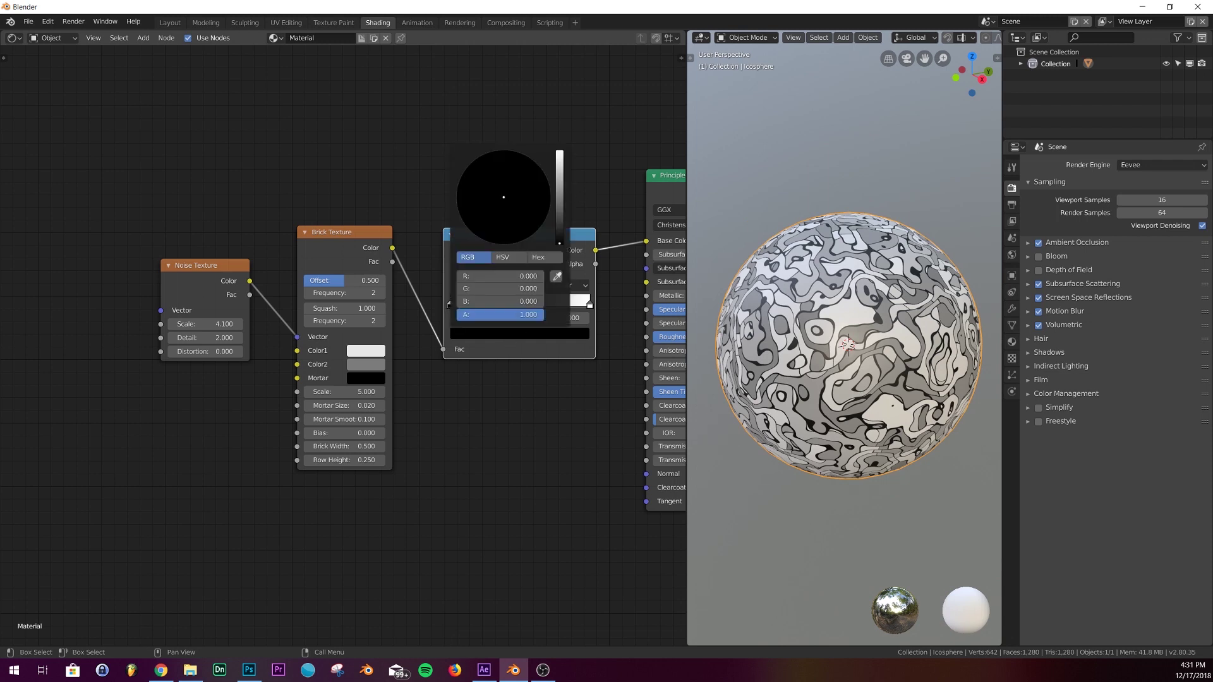
{"action": "left_click_drag", "start_coordinate": [559, 243], "coordinate": [560, 151]}
{"action": "left_click", "coordinate": [493, 246]}
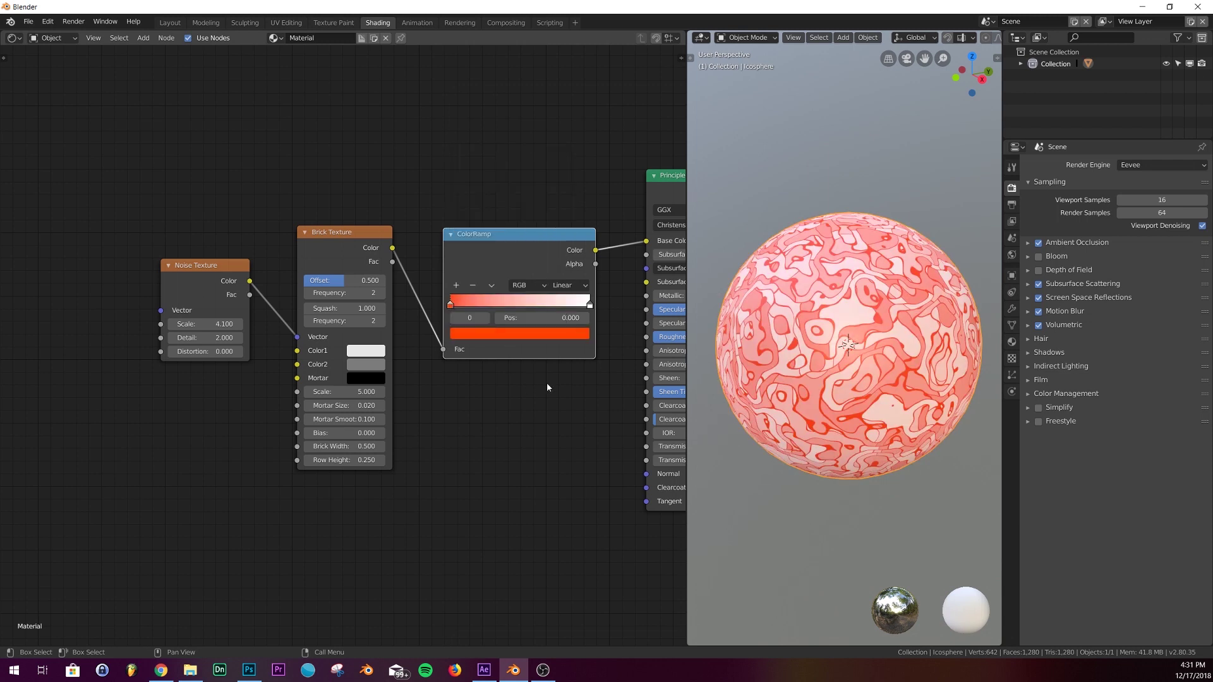
{"action": "left_click", "coordinate": [590, 305]}
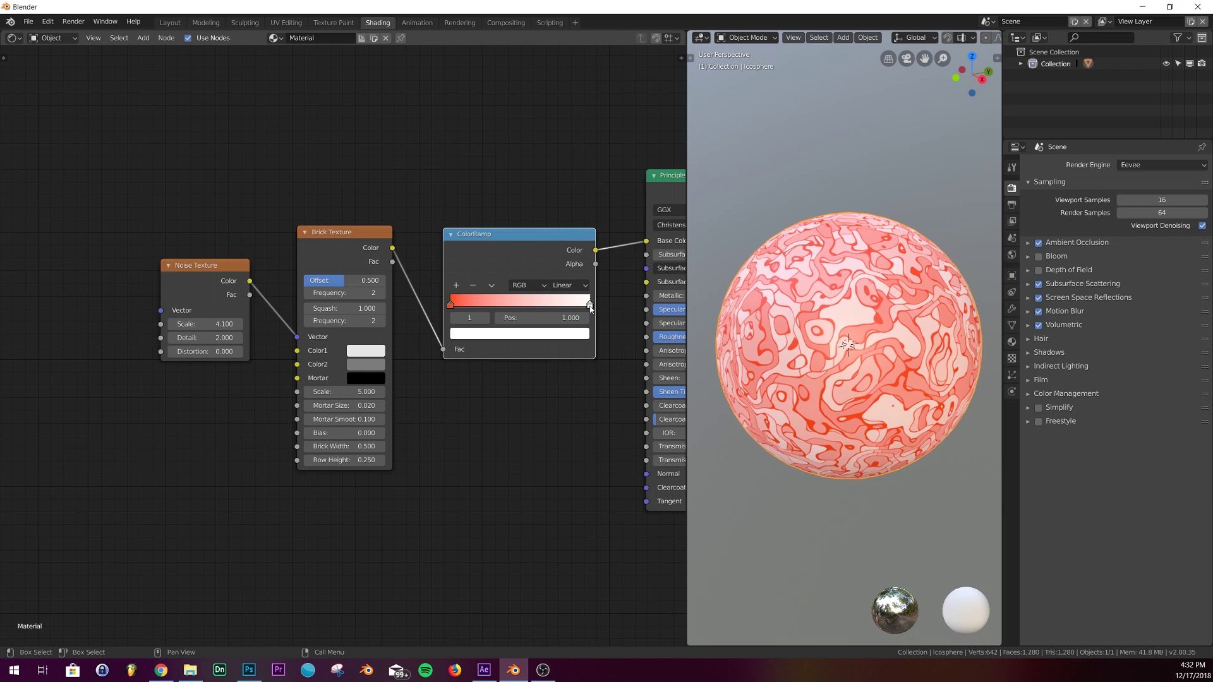
{"action": "left_click", "coordinate": [566, 335]}
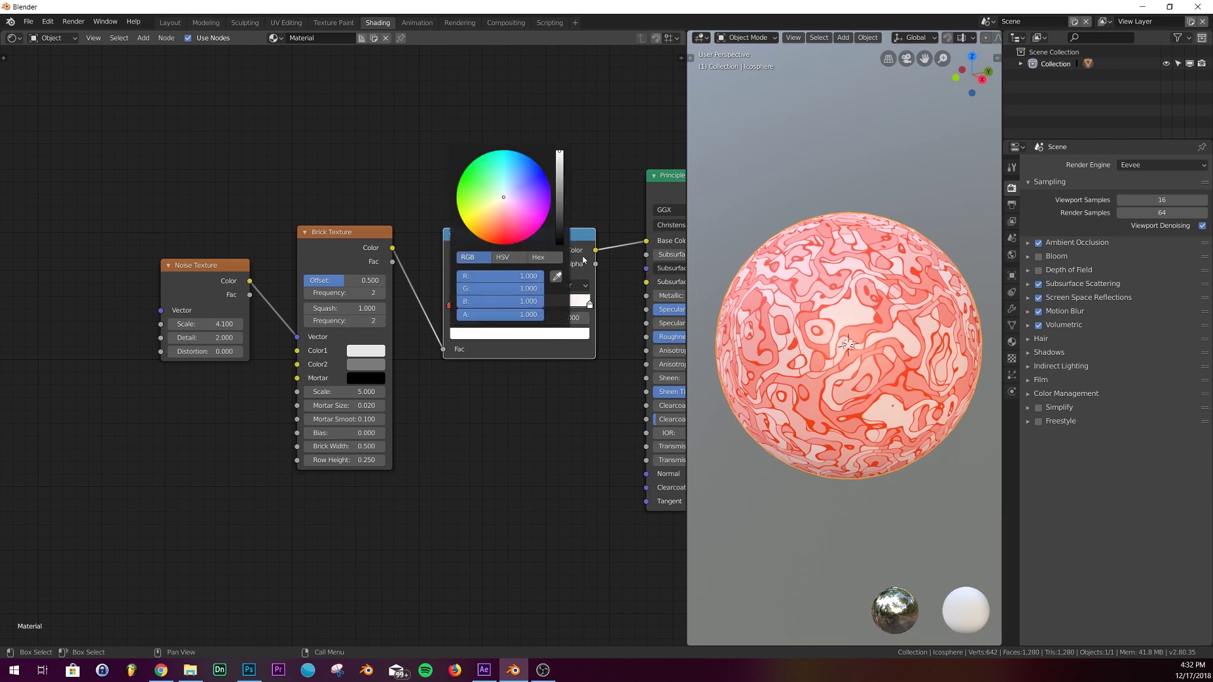
{"action": "left_click_drag", "start_coordinate": [559, 153], "coordinate": [560, 246]}
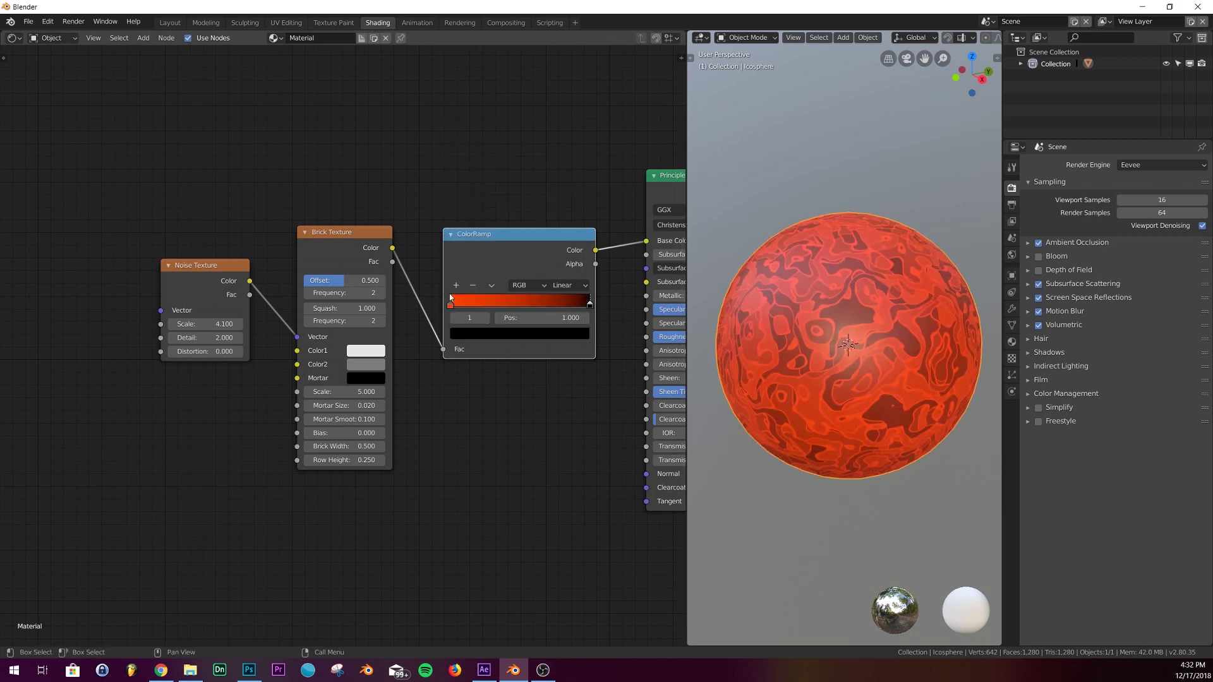
- Add a middle stop at 0.500 to the ColorRamp and make it pure white with R, G and B at 1
{"action": "scroll", "coordinate": [456, 288], "scroll_direction": "up", "scroll_amount": 8}
{"action": "middle_click_drag", "start_coordinate": [460, 287], "coordinate": [179, 390]}
{"action": "left_click", "coordinate": [275, 339]}
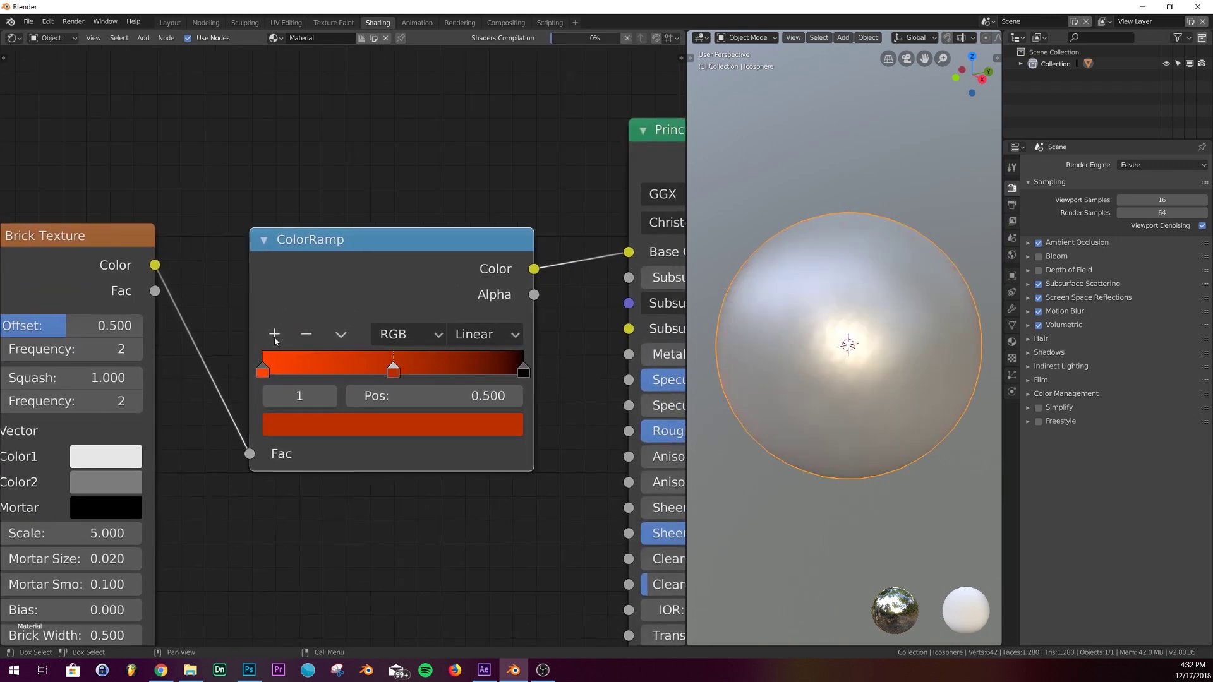
{"action": "scroll", "coordinate": [387, 372], "scroll_direction": "down", "scroll_amount": 2}
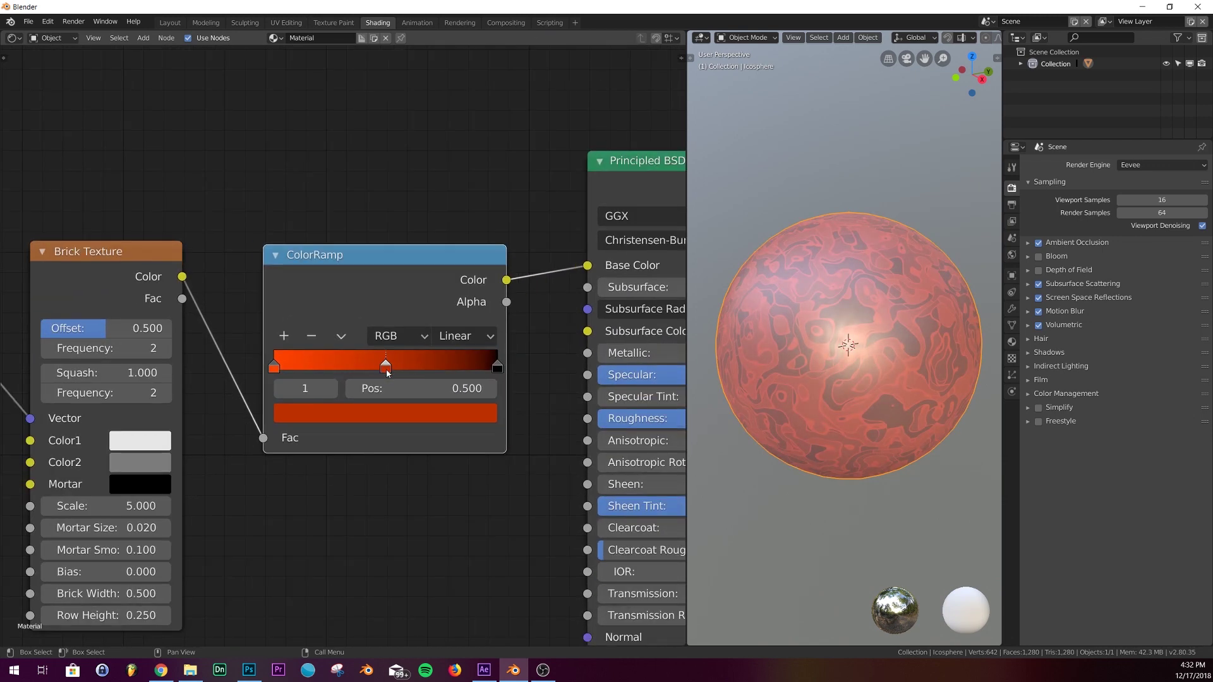
{"action": "left_click", "coordinate": [407, 415]}
{"action": "left_click_drag", "start_coordinate": [449, 157], "coordinate": [449, 117]}
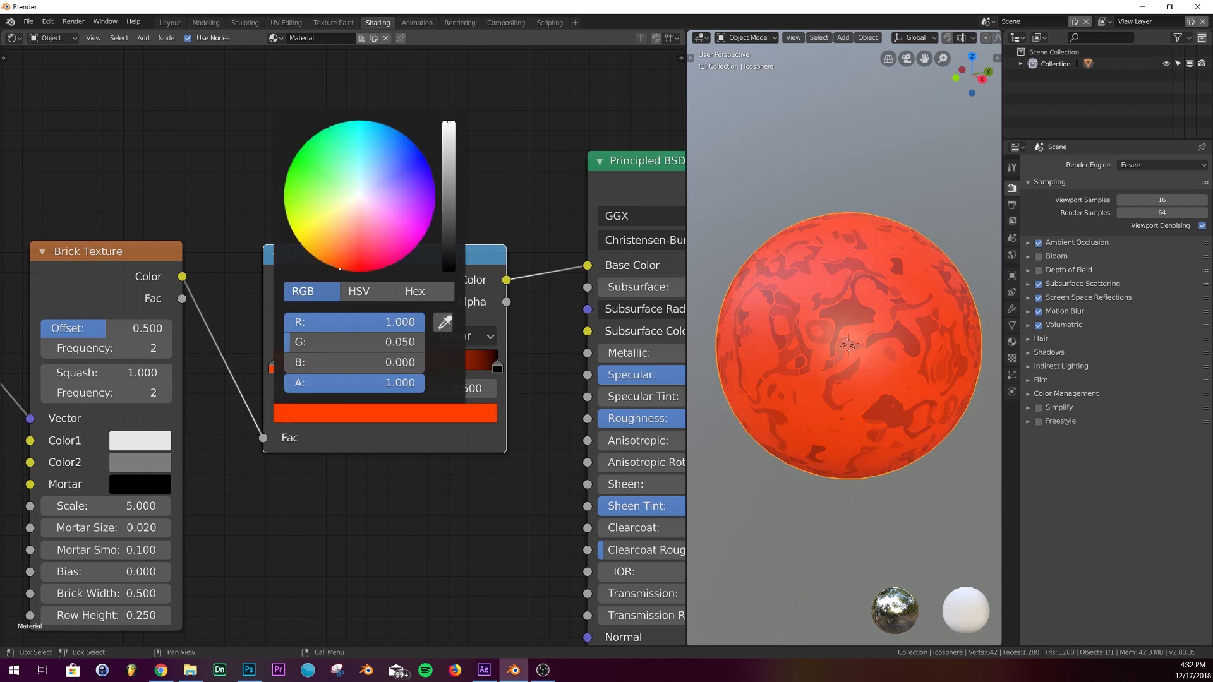
{"action": "left_click_drag", "start_coordinate": [367, 343], "coordinate": [496, 343]}
{"action": "left_click", "coordinate": [354, 362]}
{"action": "type", "text": "1"}
{"action": "key", "text": "Return"}
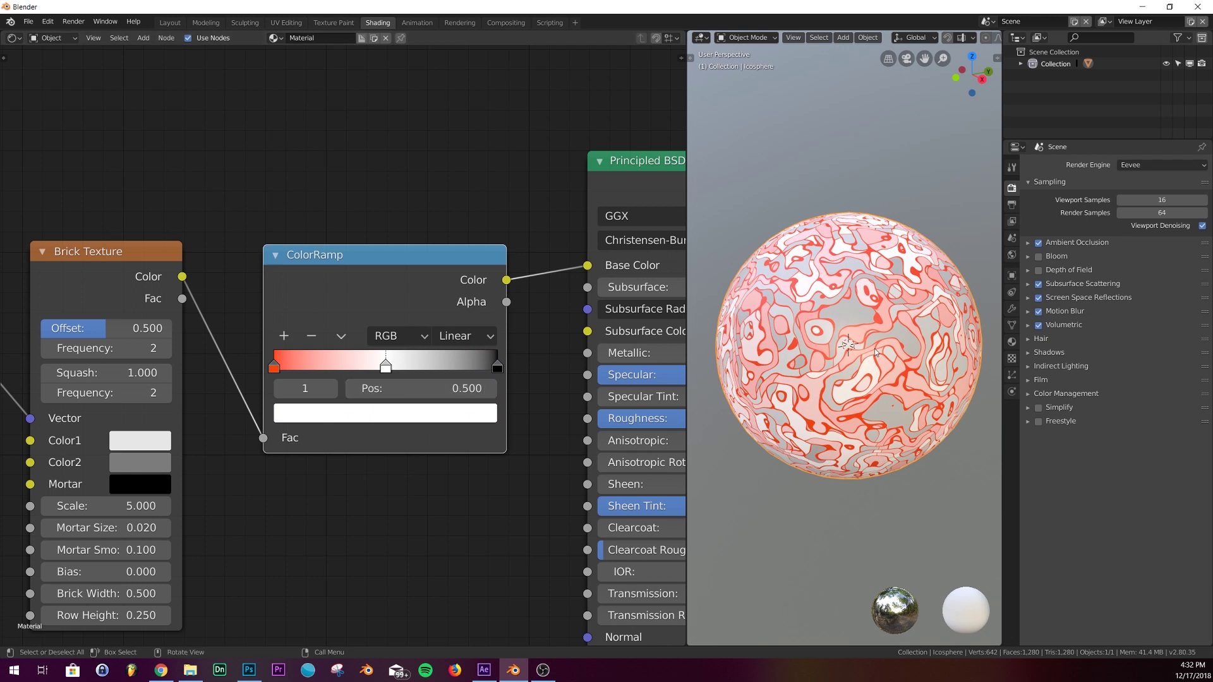
- Set the ColorRamp's interpolation to Constant, move the white stop closer to the orange one and the black stop to 0.467
{"action": "scroll", "coordinate": [874, 349], "scroll_direction": "up", "scroll_amount": 3}
{"action": "scroll", "coordinate": [806, 354], "scroll_direction": "down", "scroll_amount": 2}
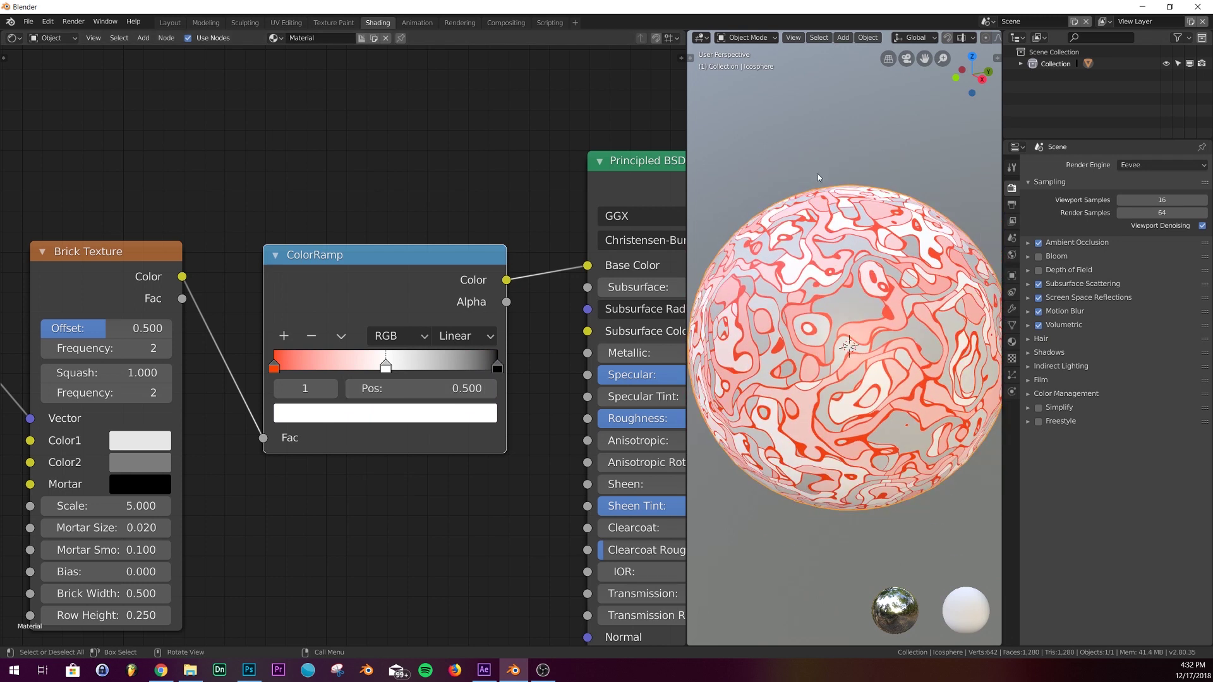
{"action": "mouse_move", "coordinate": [834, 415]}
{"action": "middle_mouse_down"}
{"action": "mouse_move", "coordinate": [887, 367]}
{"action": "mouse_move", "coordinate": [828, 403]}
{"action": "middle_mouse_up"}
{"action": "scroll", "coordinate": [827, 403], "scroll_direction": "down", "scroll_amount": 1}
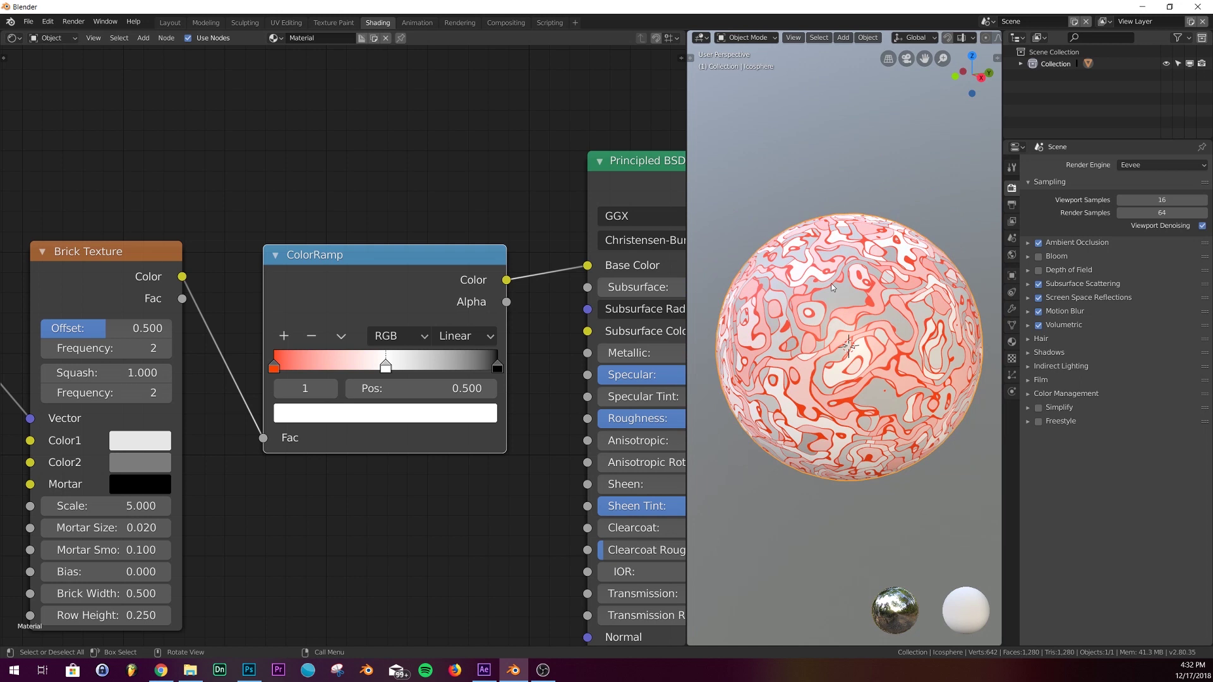
{"action": "left_click", "coordinate": [459, 339]}
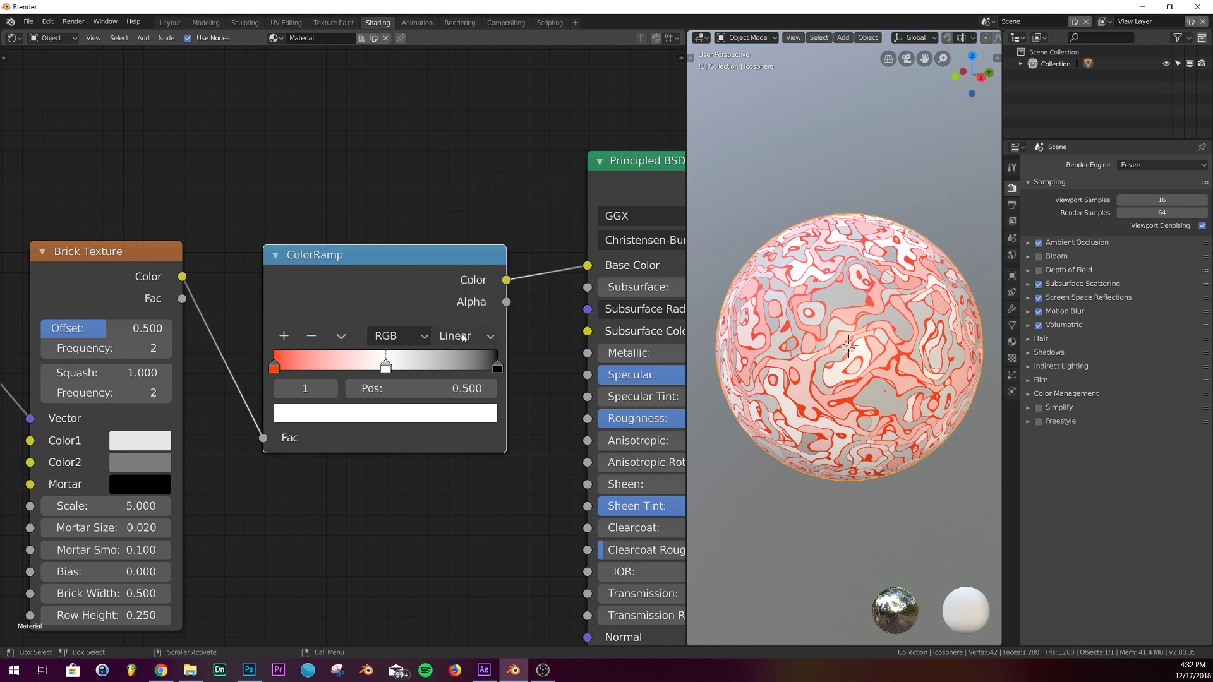
{"action": "left_click", "coordinate": [496, 335]}
{"action": "left_click", "coordinate": [465, 224]}
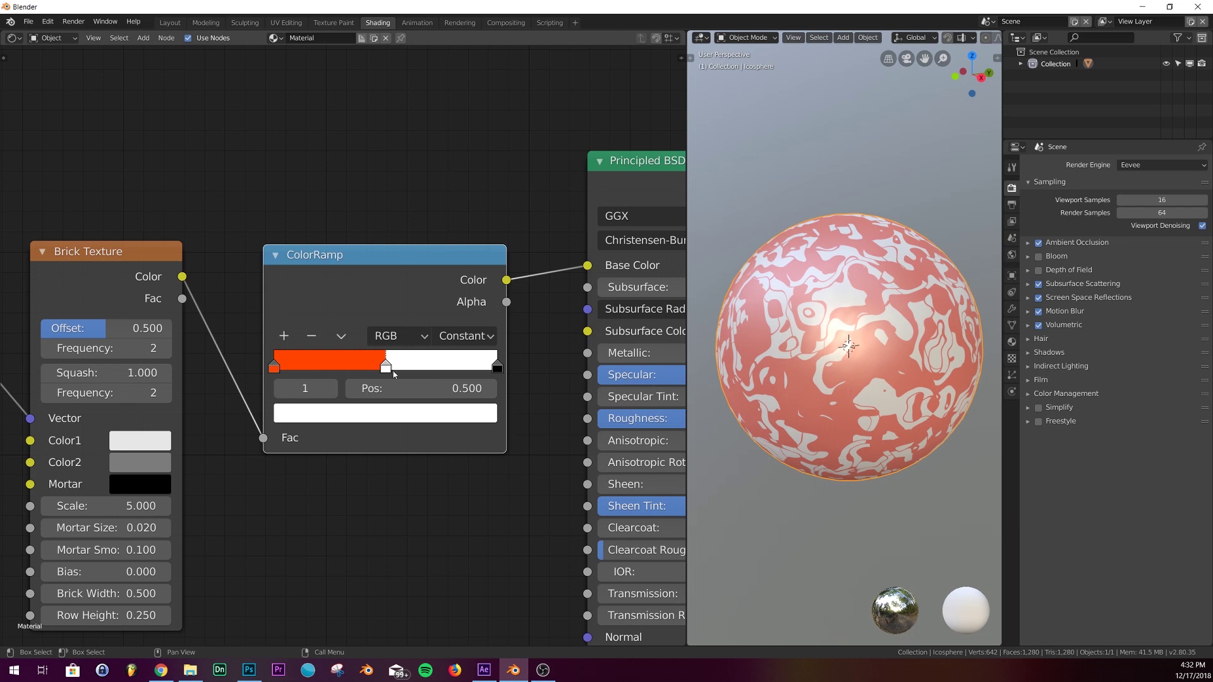
{"action": "left_click_drag", "start_coordinate": [393, 374], "coordinate": [357, 376]}
{"action": "left_click_drag", "start_coordinate": [497, 369], "coordinate": [378, 374]}
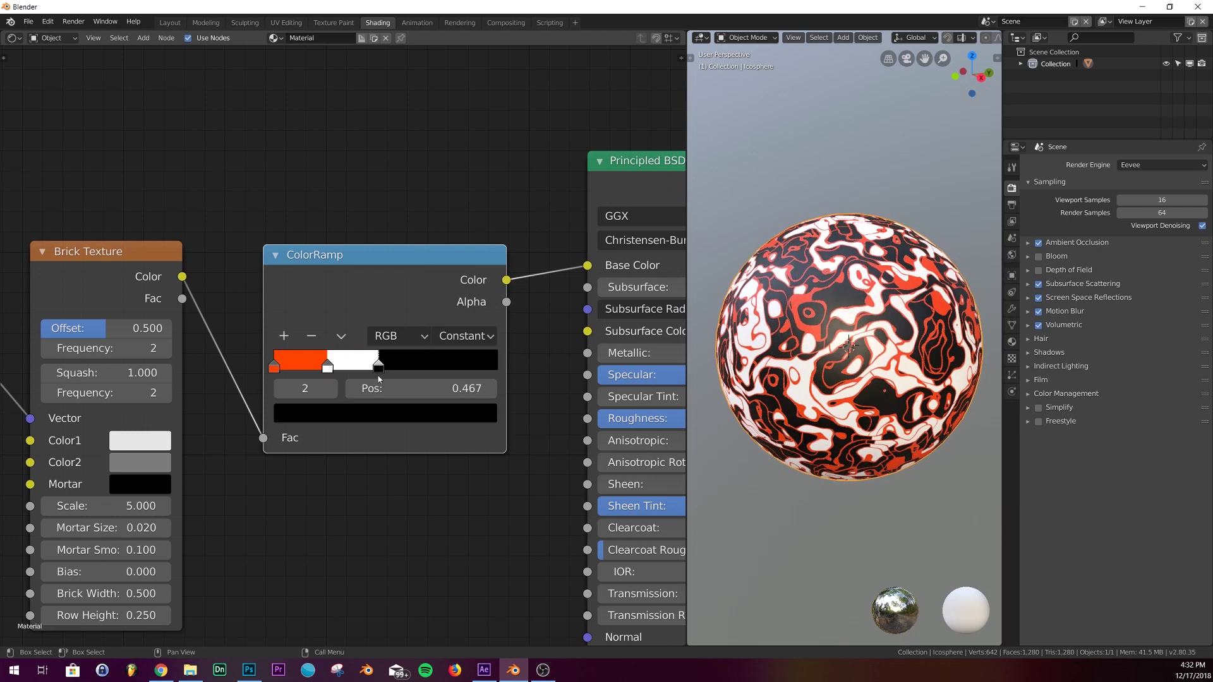
- Try Ease and Linear interpolation on the ColorRamp with the black stop at 0.612, and restore Constant
{"action": "left_click", "coordinate": [466, 335]}
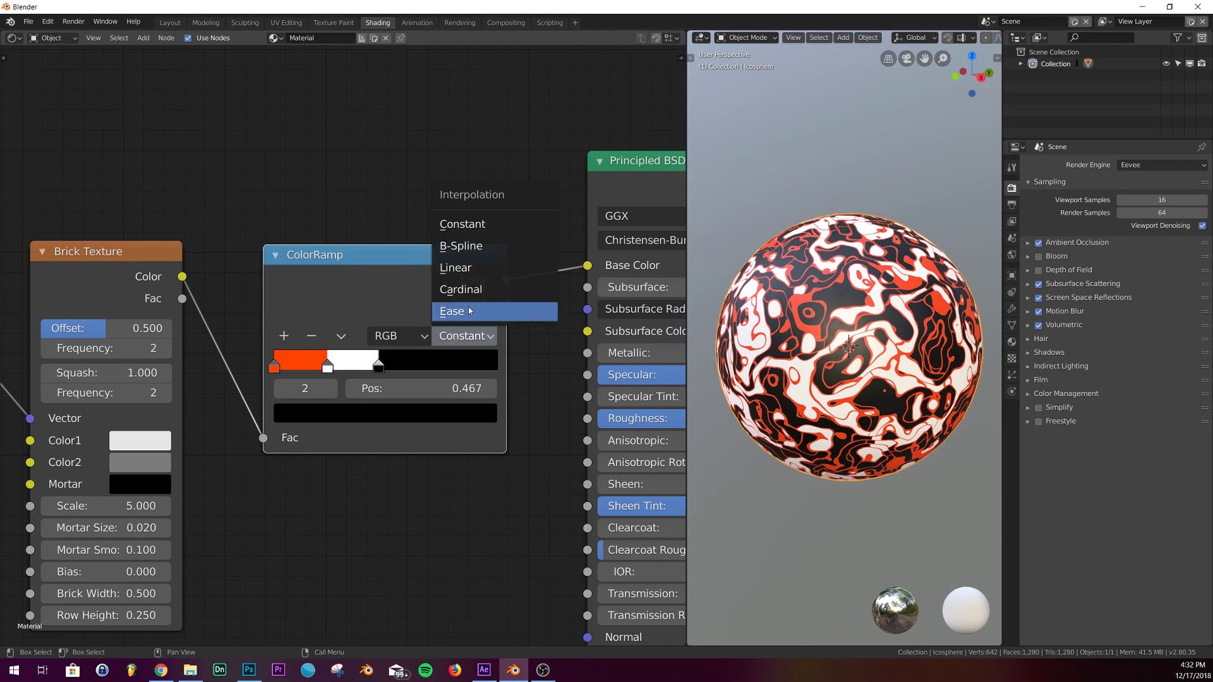
{"action": "left_click", "coordinate": [470, 310]}
{"action": "left_click", "coordinate": [480, 332]}
{"action": "left_click", "coordinate": [478, 268]}
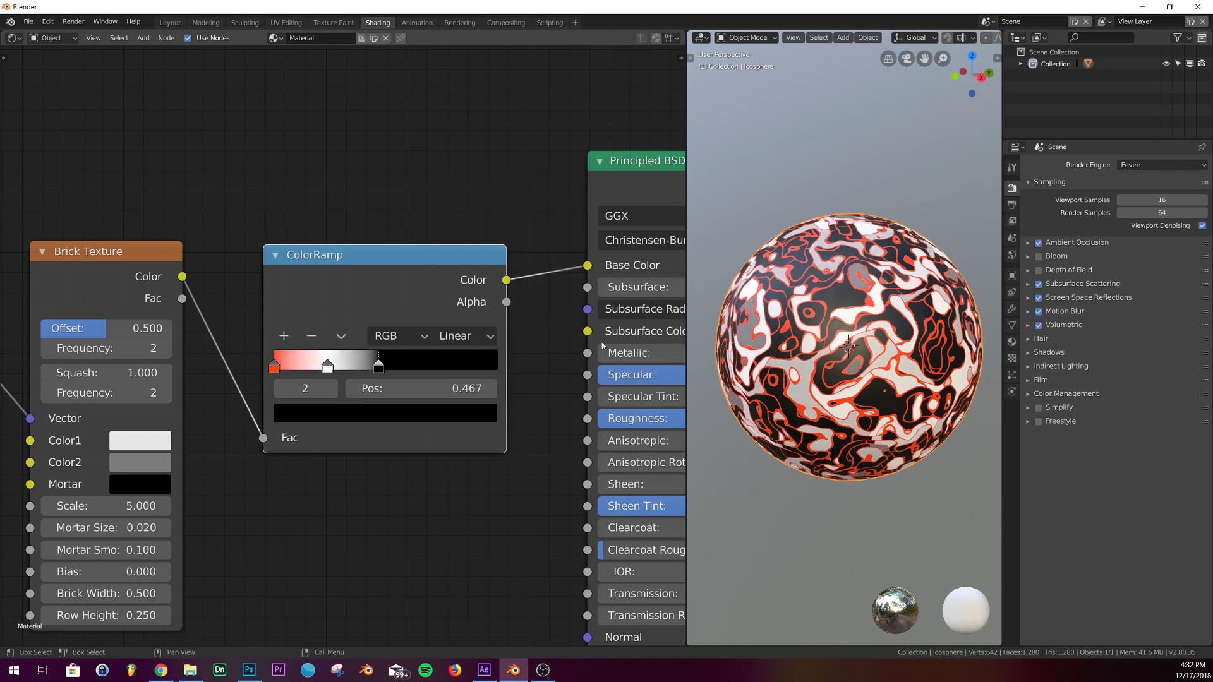
{"action": "scroll", "coordinate": [872, 278], "scroll_direction": "up", "scroll_amount": 3}
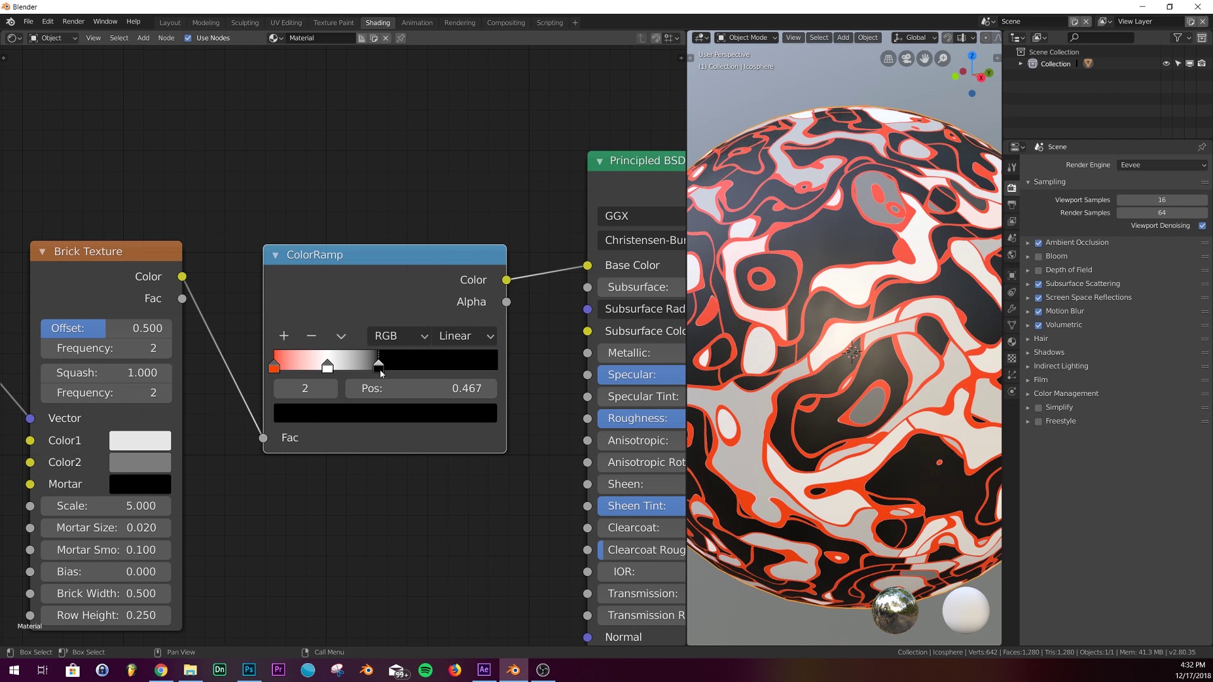
{"action": "left_click_drag", "start_coordinate": [381, 373], "coordinate": [411, 372]}
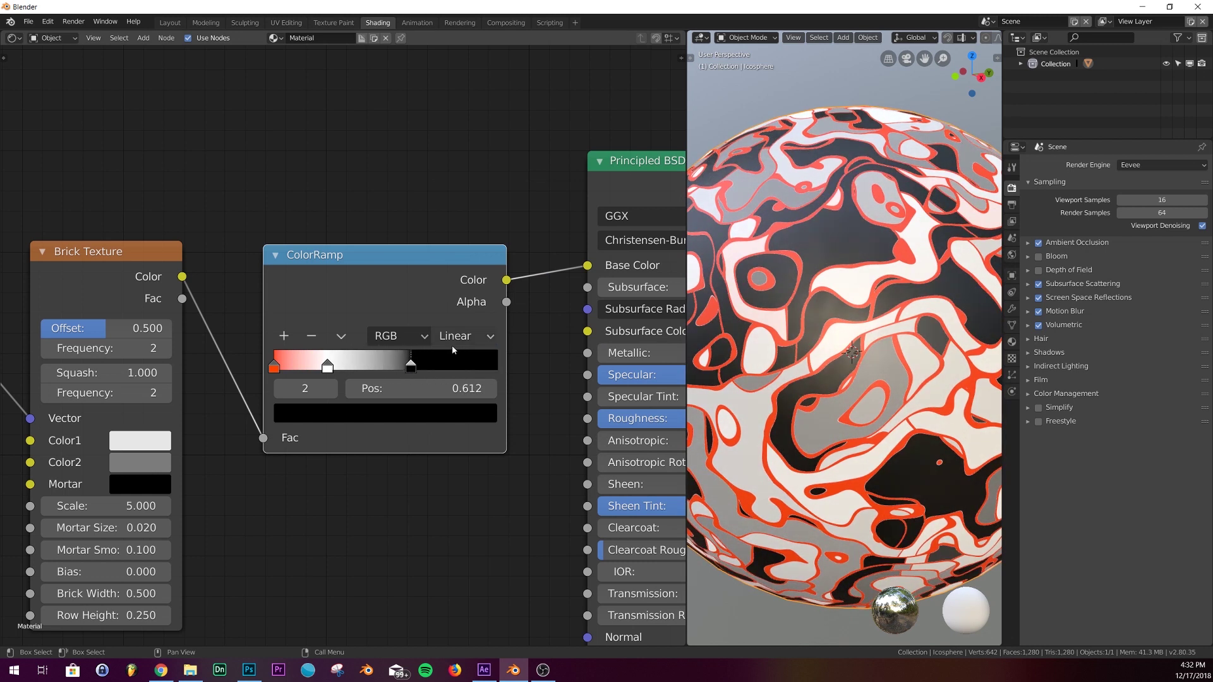
{"action": "left_click", "coordinate": [458, 335]}
{"action": "left_click", "coordinate": [466, 225]}
{"action": "scroll", "coordinate": [821, 379], "scroll_direction": "down", "scroll_amount": 3}
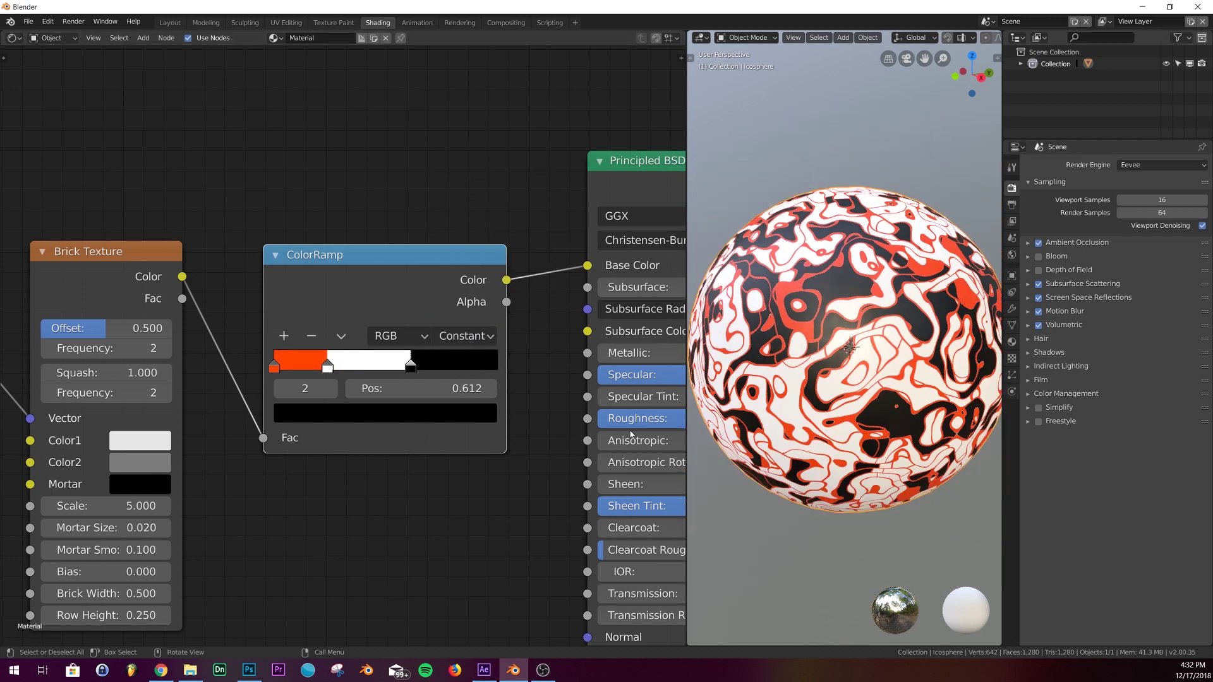
- Reorder the ColorRamp so the white stop lies beyond the black one, with the black stop at 0.319
{"action": "left_click_drag", "start_coordinate": [410, 370], "coordinate": [392, 372]}
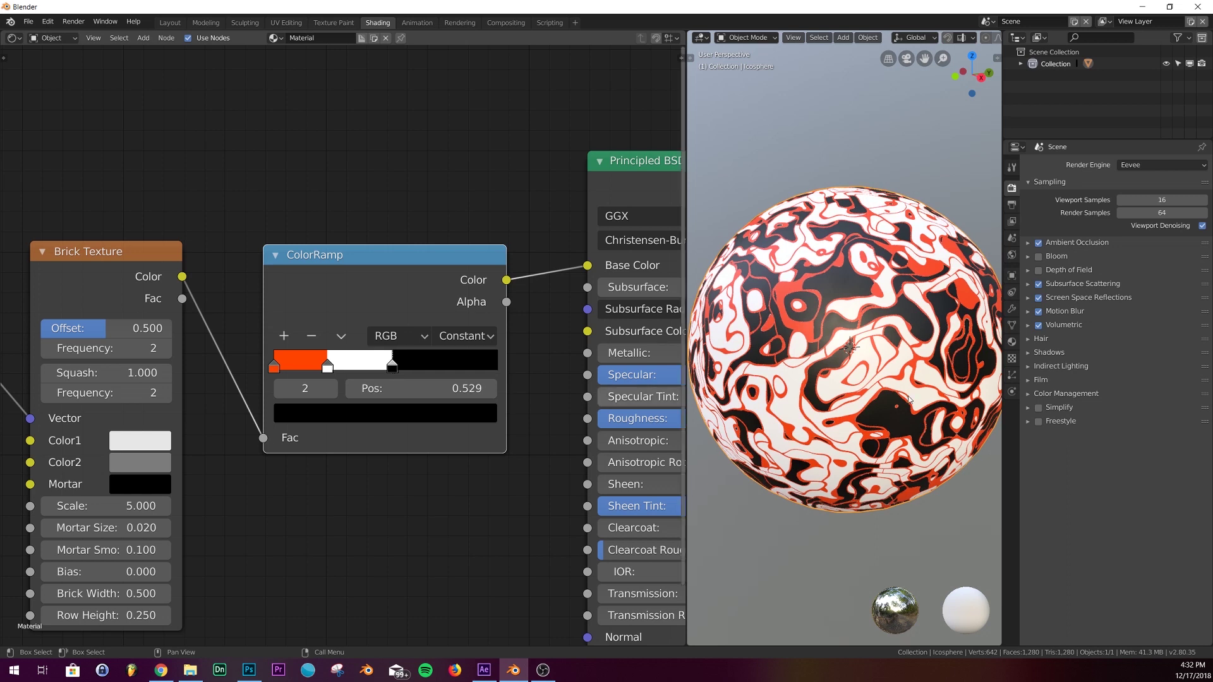
{"action": "middle_click_drag", "start_coordinate": [897, 366], "coordinate": [928, 381]}
{"action": "mouse_move", "coordinate": [327, 368]}
{"action": "left_mouse_down"}
{"action": "mouse_move", "coordinate": [462, 367]}
{"action": "mouse_move", "coordinate": [330, 372]}
{"action": "mouse_move", "coordinate": [344, 372]}
{"action": "left_mouse_up"}
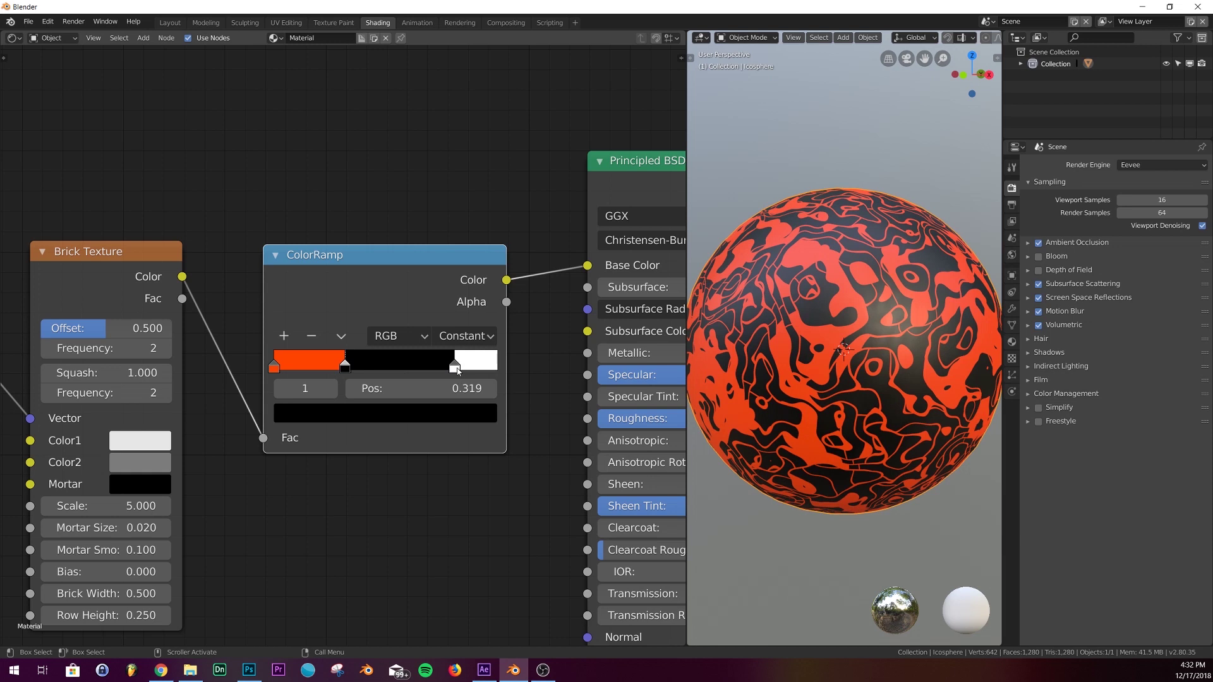
{"action": "mouse_move", "coordinate": [457, 371]}
{"action": "left_mouse_down"}
{"action": "mouse_move", "coordinate": [379, 372]}
{"action": "mouse_move", "coordinate": [446, 370]}
{"action": "left_mouse_up"}
- Try a fourth ColorRamp stop in bright green, placed at 0.618 after the white stop
{"action": "left_click", "coordinate": [284, 335]}
{"action": "left_click", "coordinate": [427, 412]}
{"action": "left_click_drag", "start_coordinate": [439, 265], "coordinate": [448, 124]}
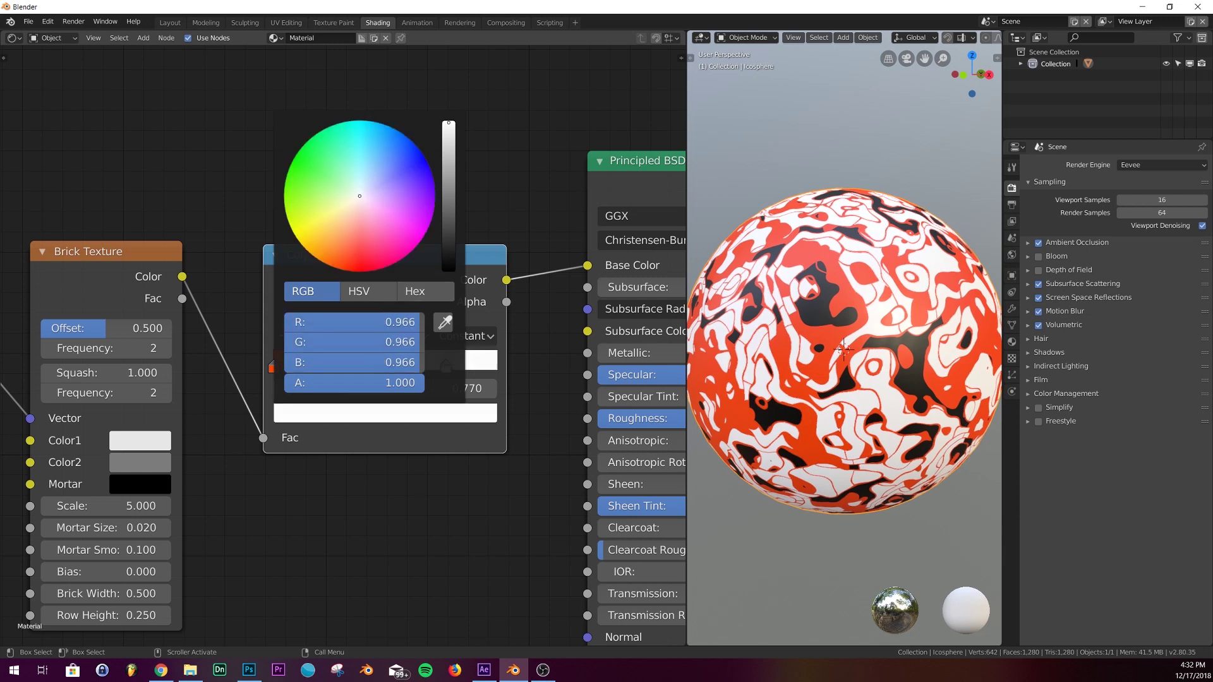
{"action": "left_click", "coordinate": [359, 245]}
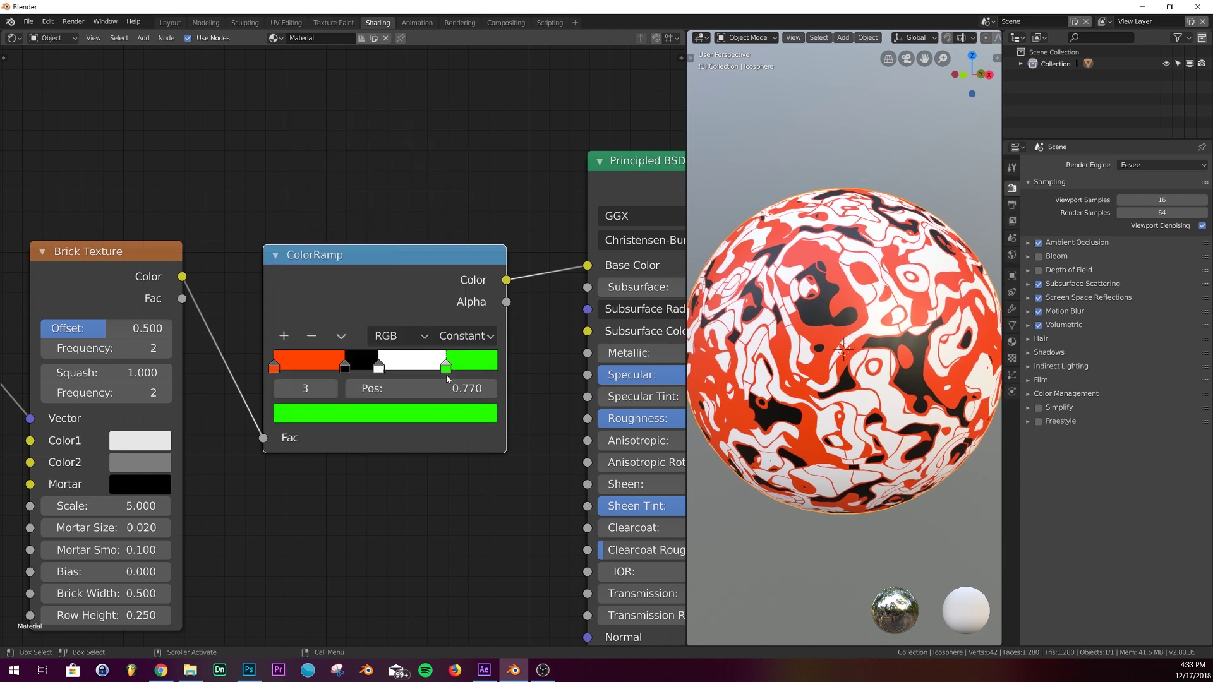
{"action": "left_click_drag", "start_coordinate": [446, 367], "coordinate": [411, 370]}
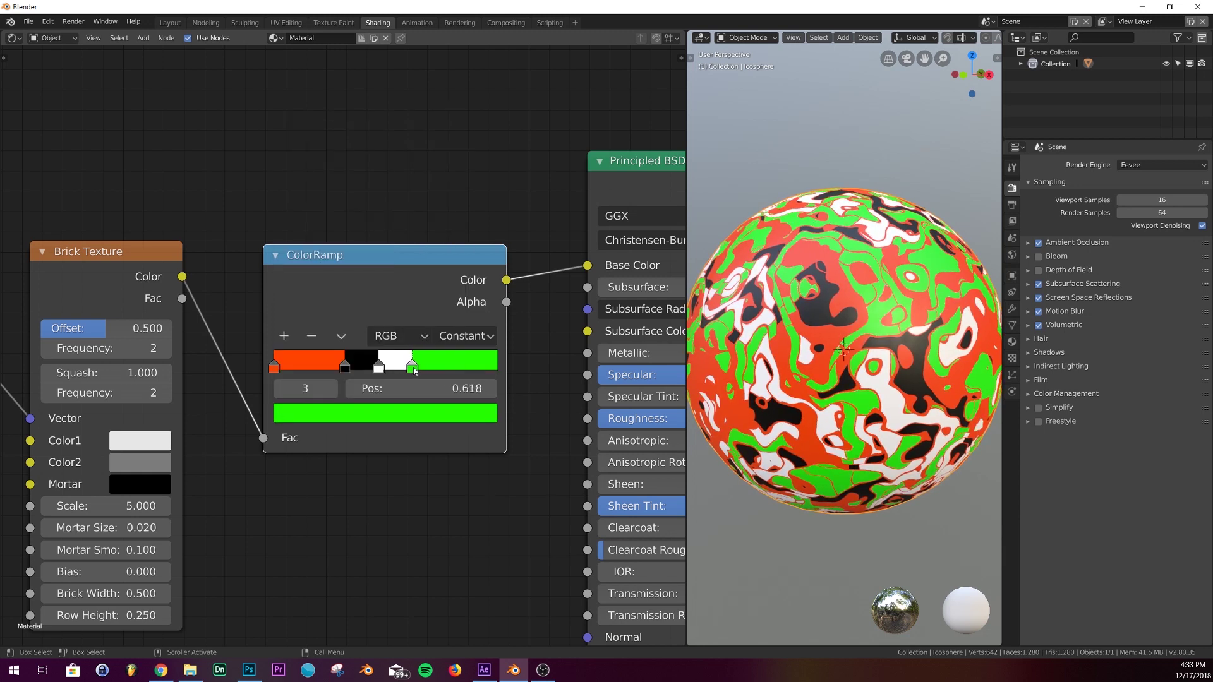
- Inspect the sphere, remove the green stop from the ColorRamp and move the white stop to 0.543
{"action": "middle_click_drag", "start_coordinate": [884, 341], "coordinate": [821, 426]}
{"action": "scroll", "coordinate": [821, 424], "scroll_direction": "down", "scroll_amount": 2}
{"action": "scroll", "coordinate": [412, 497], "scroll_direction": "down", "scroll_amount": 3}
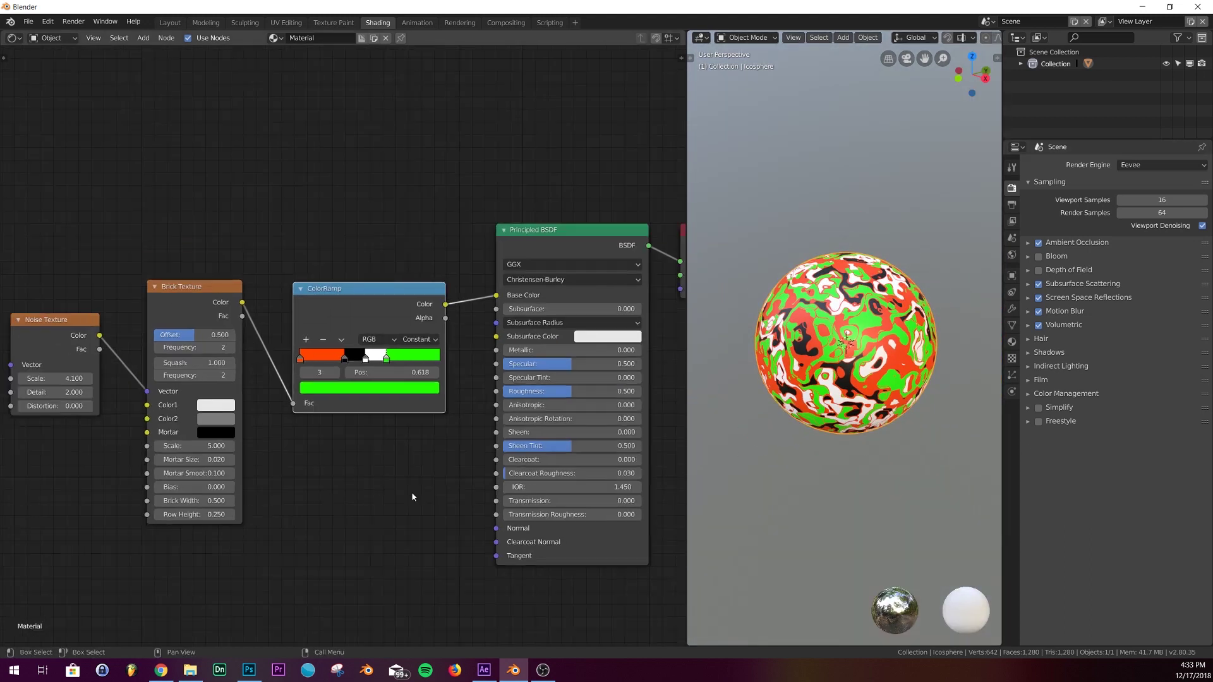
{"action": "left_click", "coordinate": [322, 340]}
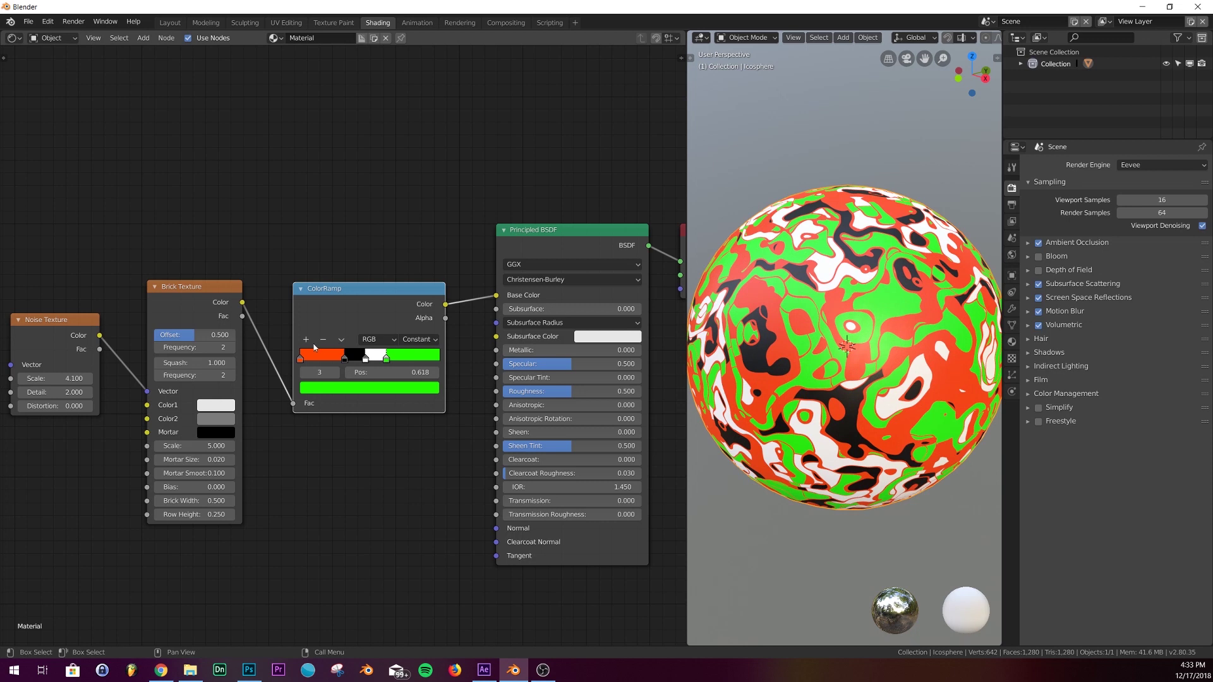
{"action": "left_click_drag", "start_coordinate": [365, 358], "coordinate": [376, 358]}
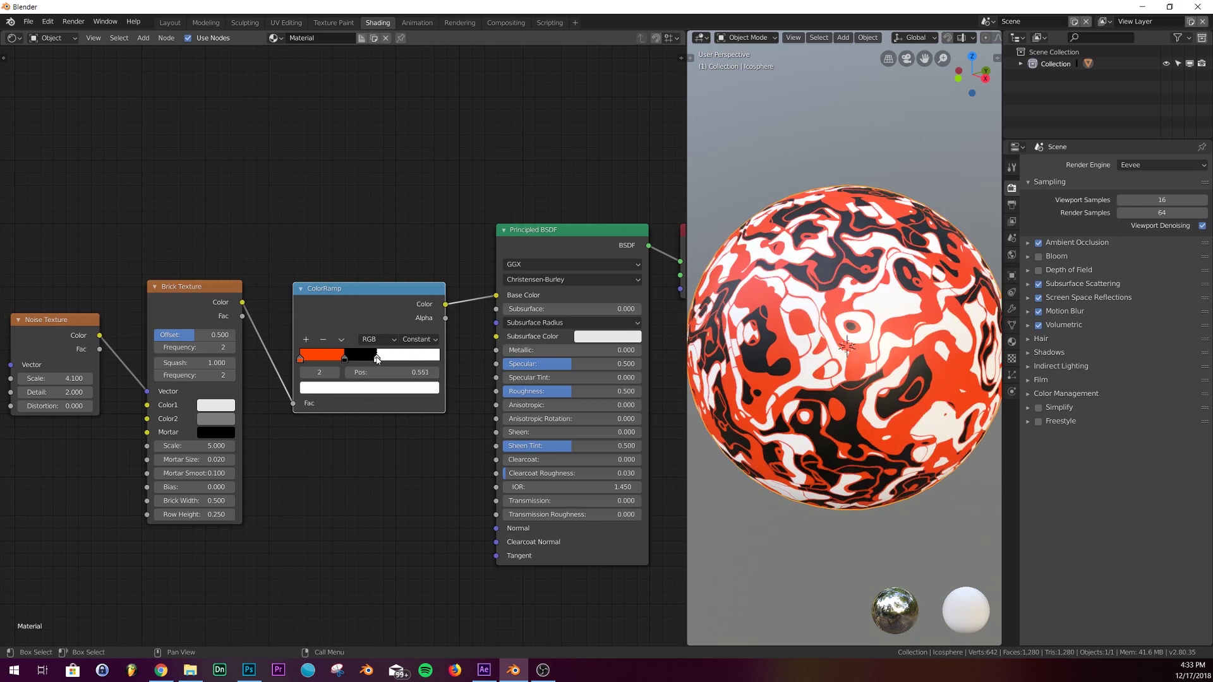
- Add a Bump node below the ColorRamp, just before the Principled BSDF
{"action": "middle_click_drag", "start_coordinate": [430, 474], "coordinate": [440, 450]}
{"action": "key", "text": "shift+a"}
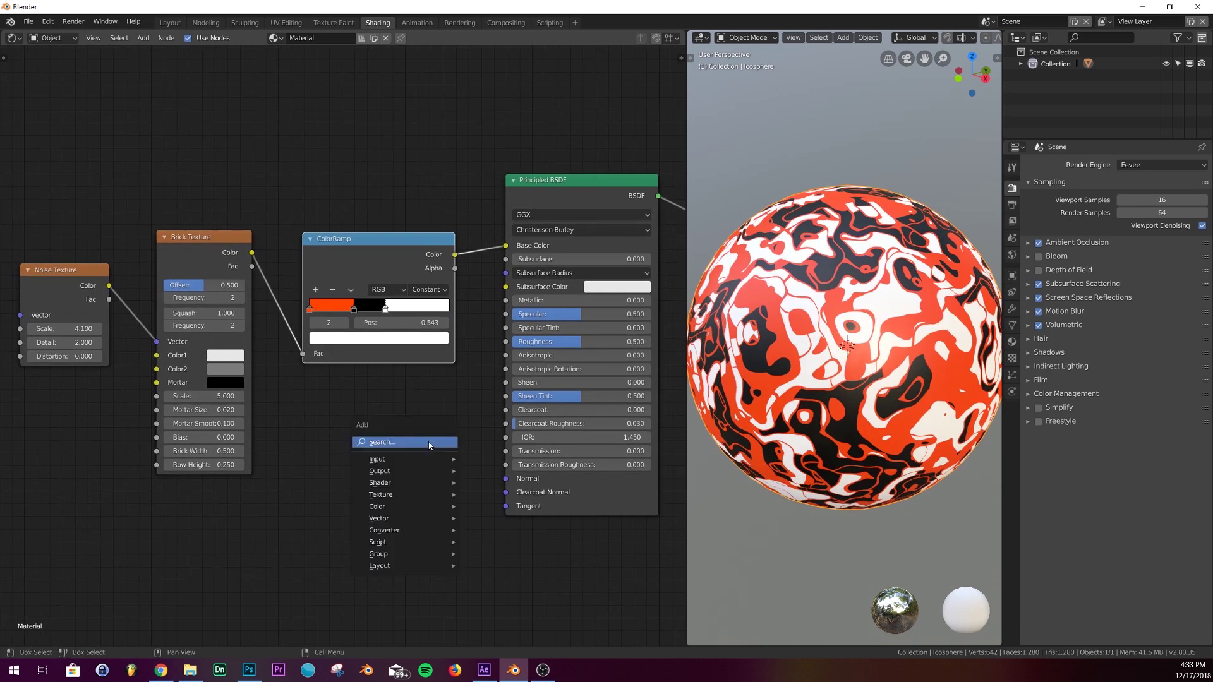
{"action": "left_click", "coordinate": [428, 444]}
{"action": "type", "text": "bump"}
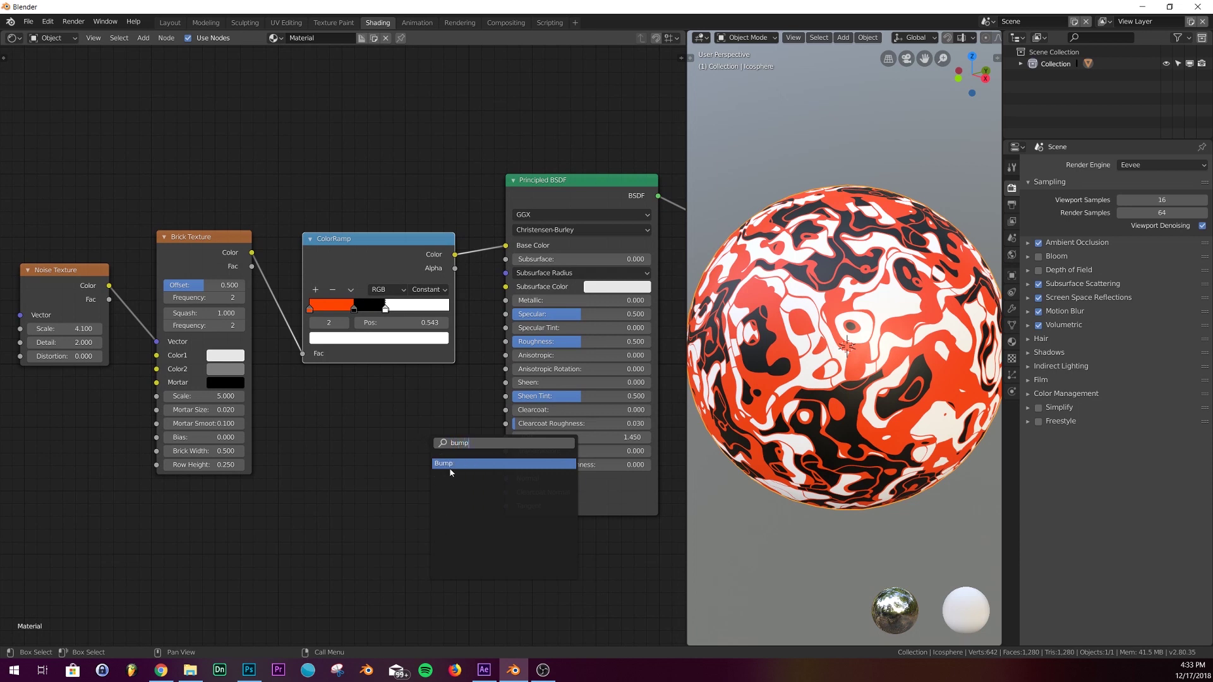
{"action": "left_click", "coordinate": [450, 466]}
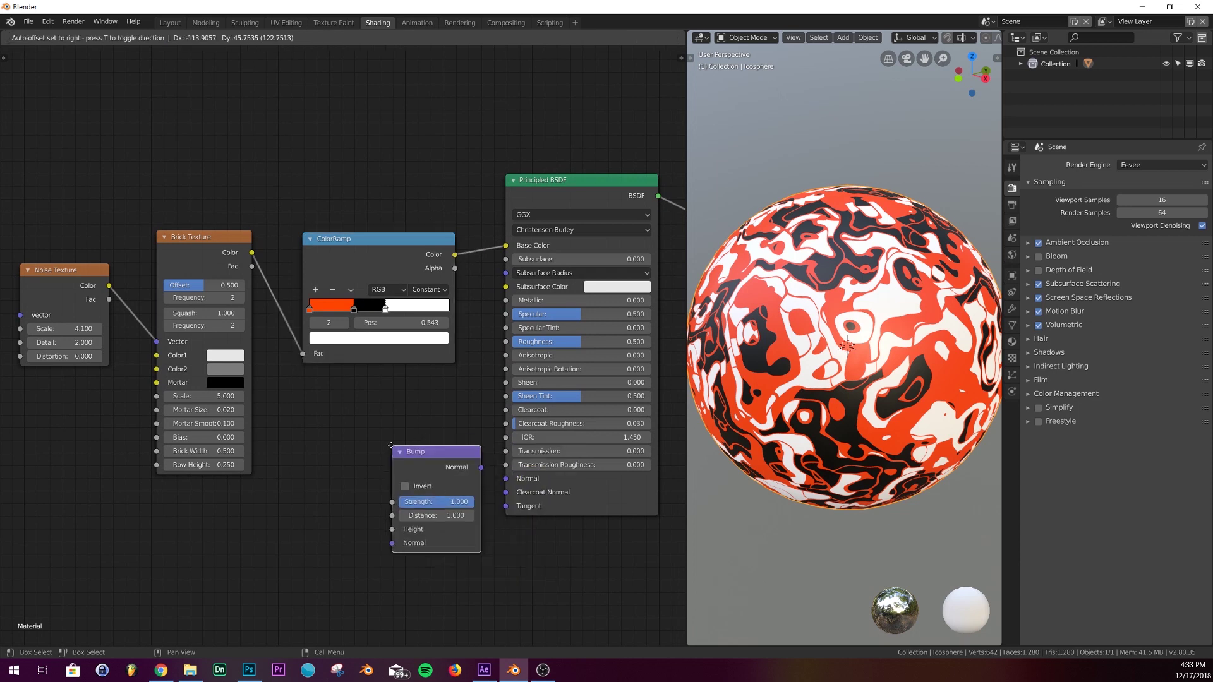
{"action": "left_click", "coordinate": [411, 462]}
- Connect the Bump node's Normal output to the Principled BSDF's Normal and the Brick Texture's Color to the Bump's Height
{"action": "scroll", "coordinate": [440, 399], "scroll_direction": "down", "scroll_amount": 2}
{"action": "middle_click_drag", "start_coordinate": [440, 400], "coordinate": [292, 395]}
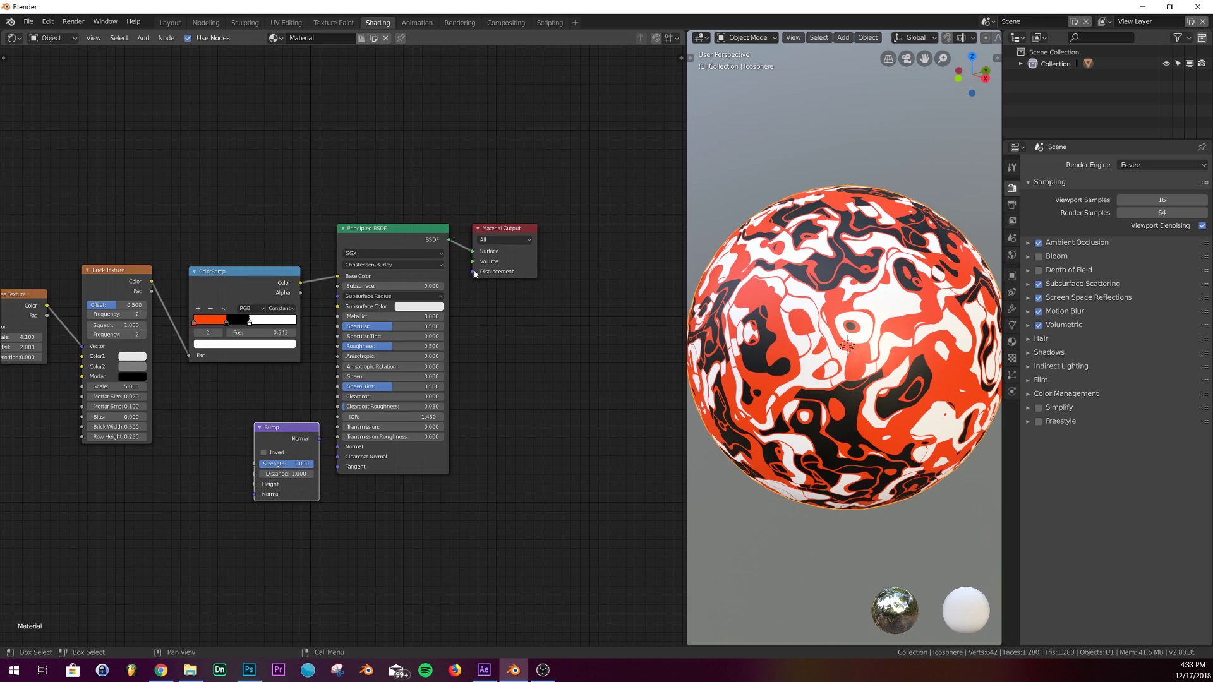
{"action": "scroll", "coordinate": [433, 588], "scroll_direction": "up", "scroll_amount": 2}
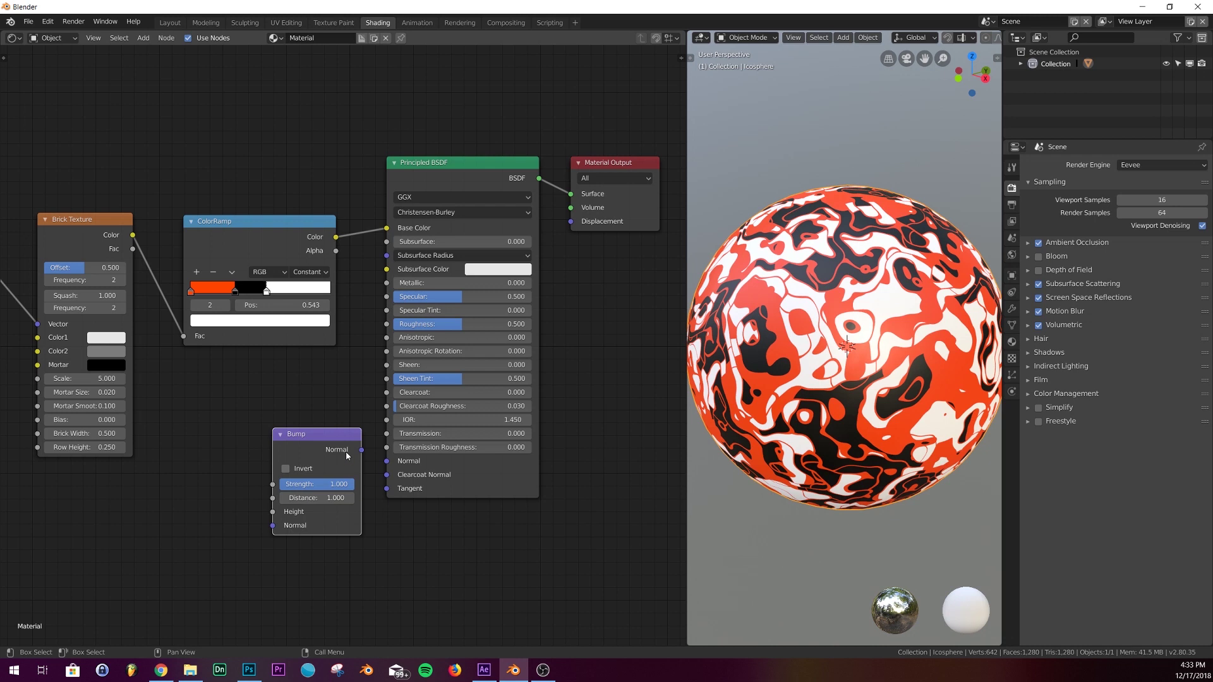
{"action": "left_click_drag", "start_coordinate": [361, 450], "coordinate": [388, 462]}
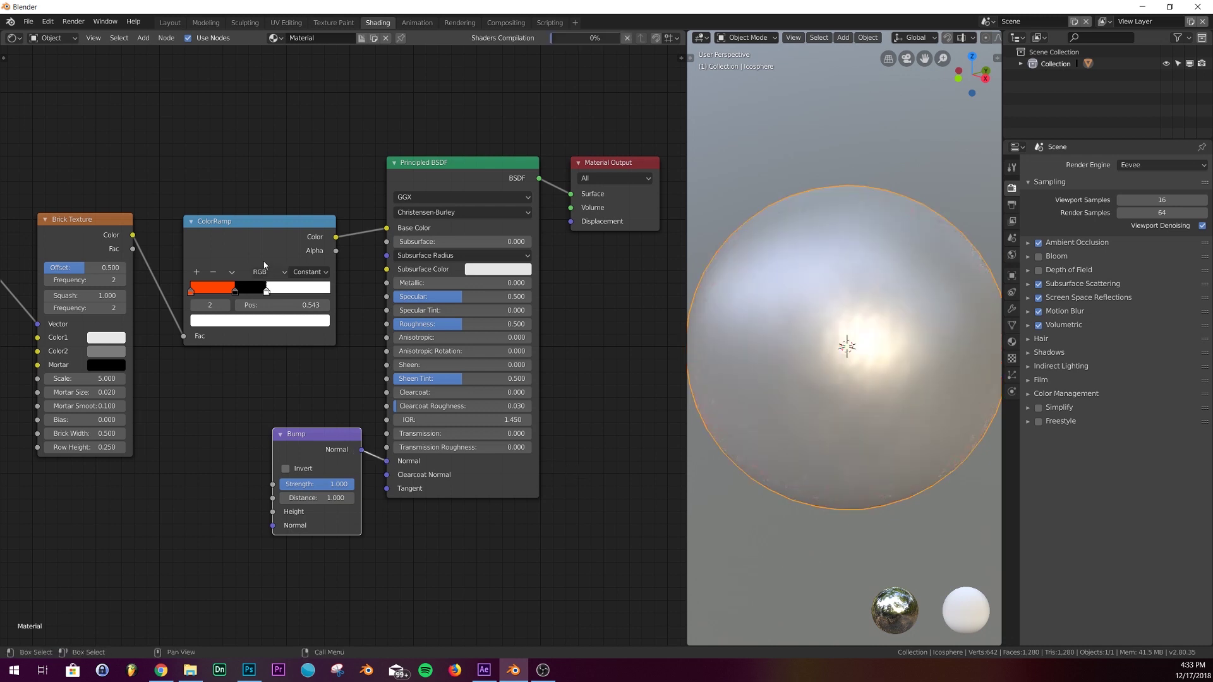
{"action": "scroll", "coordinate": [112, 236], "scroll_direction": "down", "scroll_amount": 2}
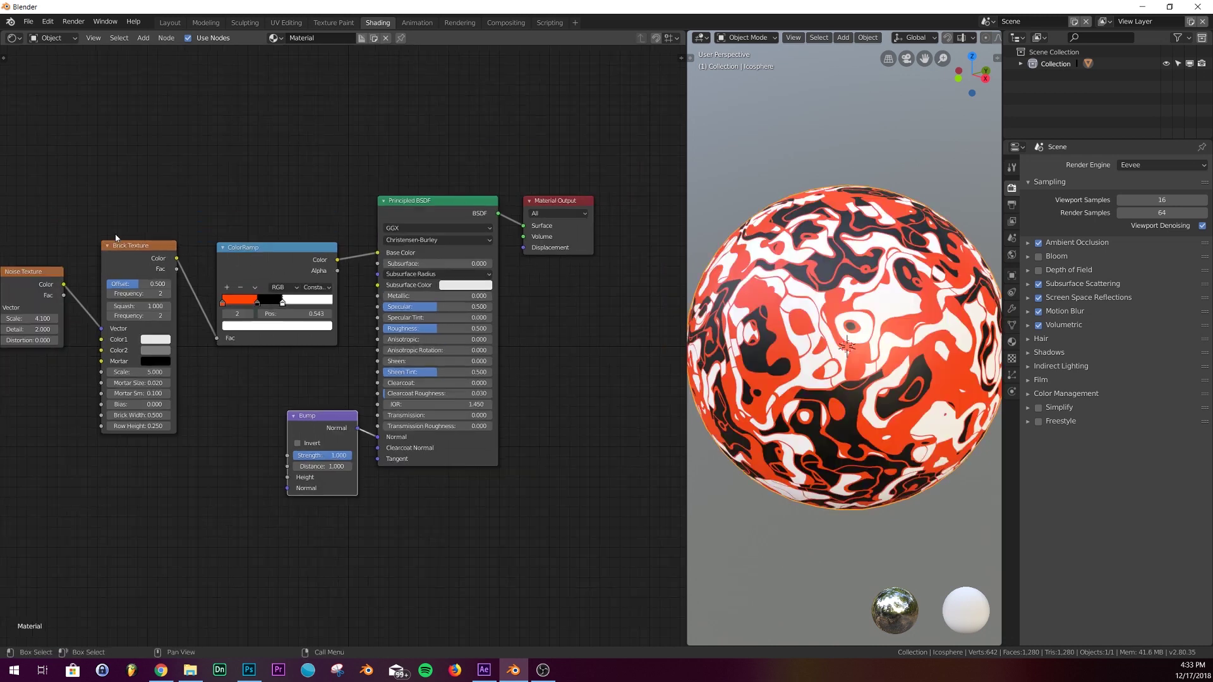
{"action": "left_click_drag", "start_coordinate": [176, 266], "coordinate": [288, 477]}
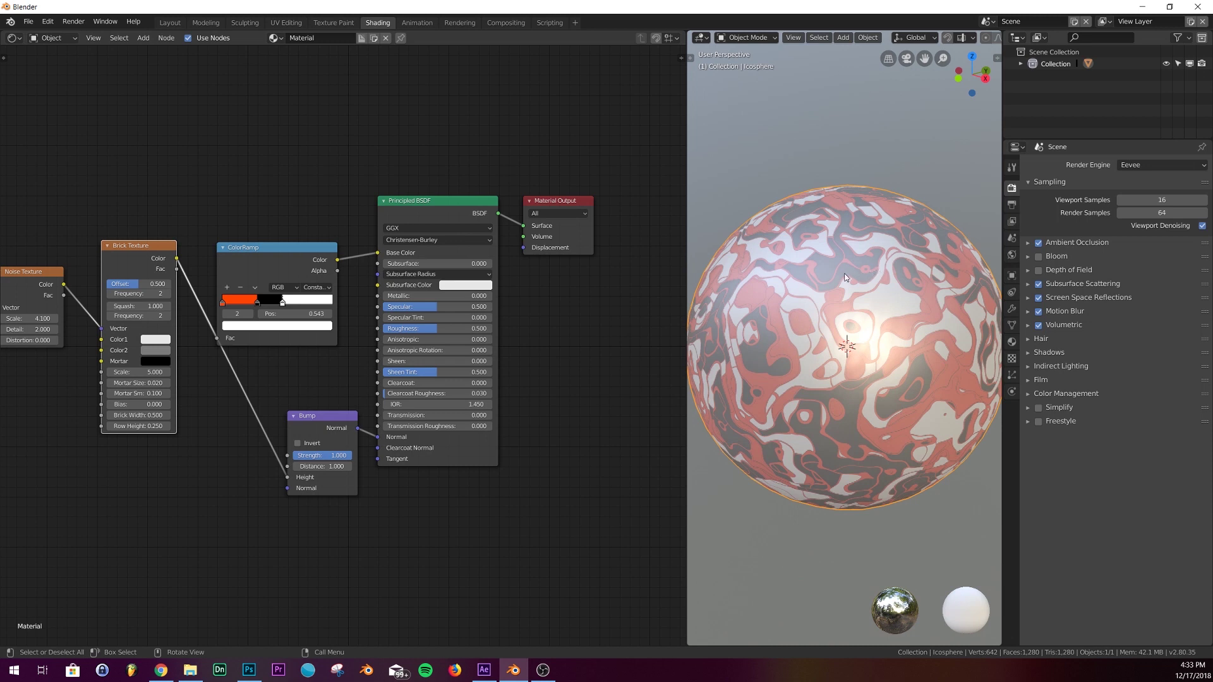
- Examine the bump relief along the pattern's edges on the sphere, up close and from several angles
{"action": "scroll", "coordinate": [884, 266], "scroll_direction": "up", "scroll_amount": 5}
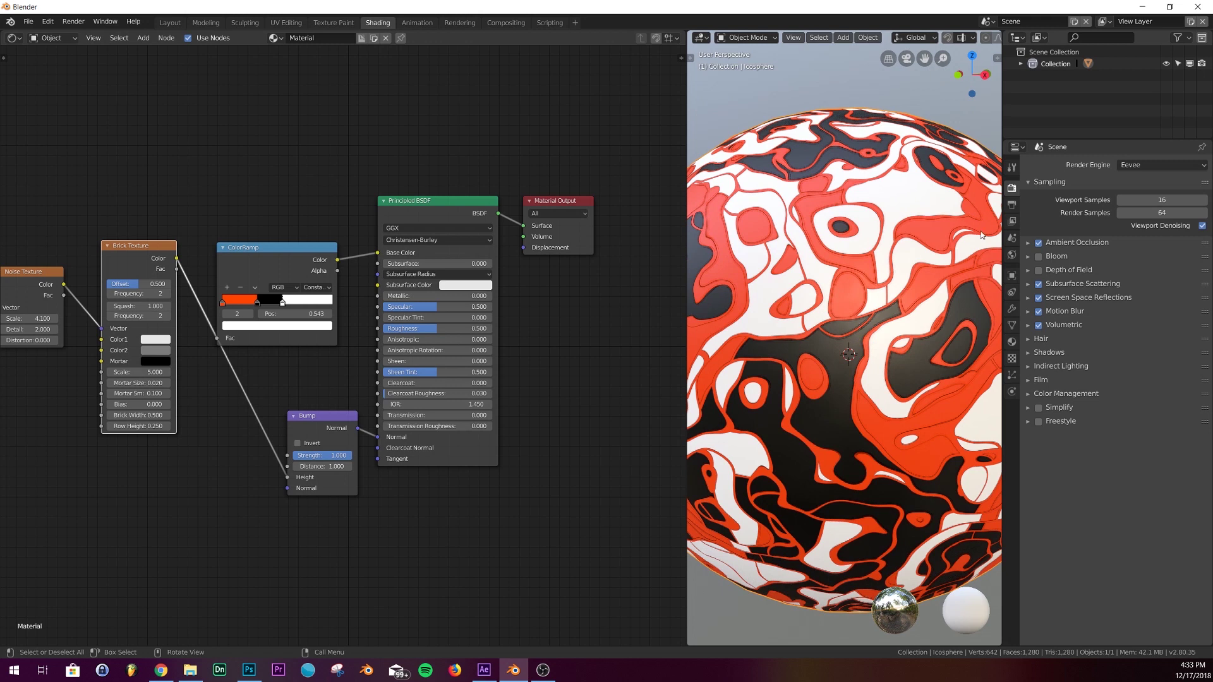
{"action": "scroll", "coordinate": [817, 428], "scroll_direction": "down", "scroll_amount": 4}
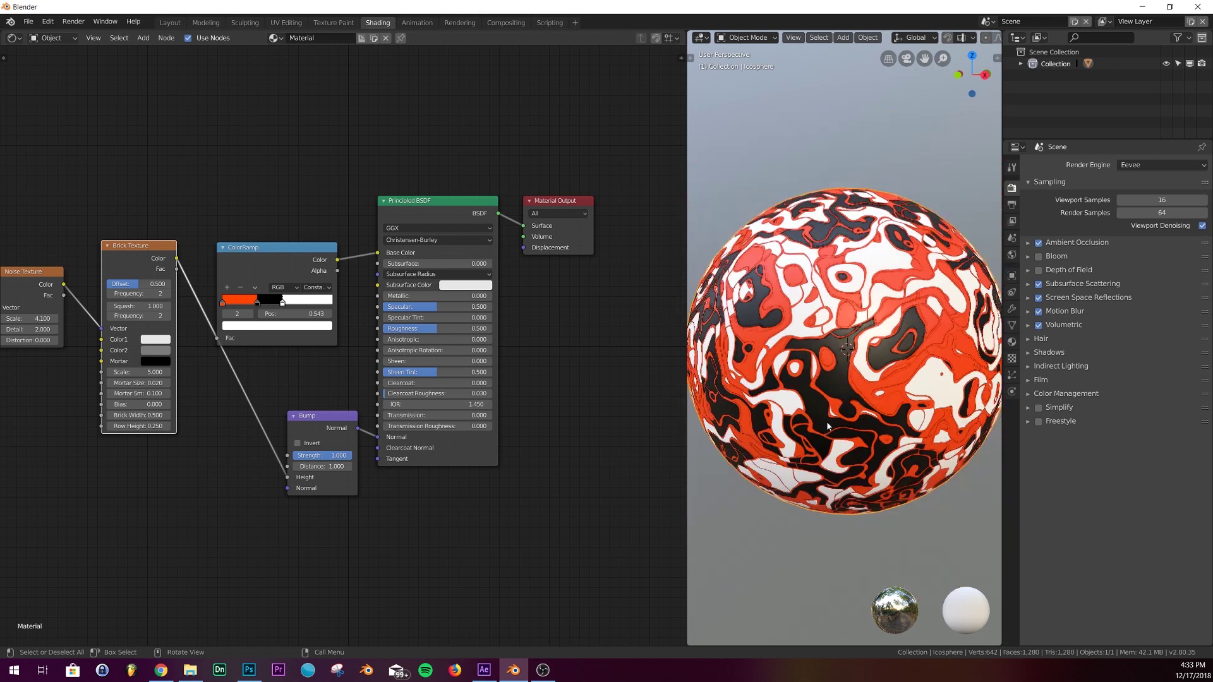
{"action": "middle_click_drag", "start_coordinate": [867, 290], "coordinate": [862, 374]}
{"action": "scroll", "coordinate": [862, 375], "scroll_direction": "up", "scroll_amount": 4}
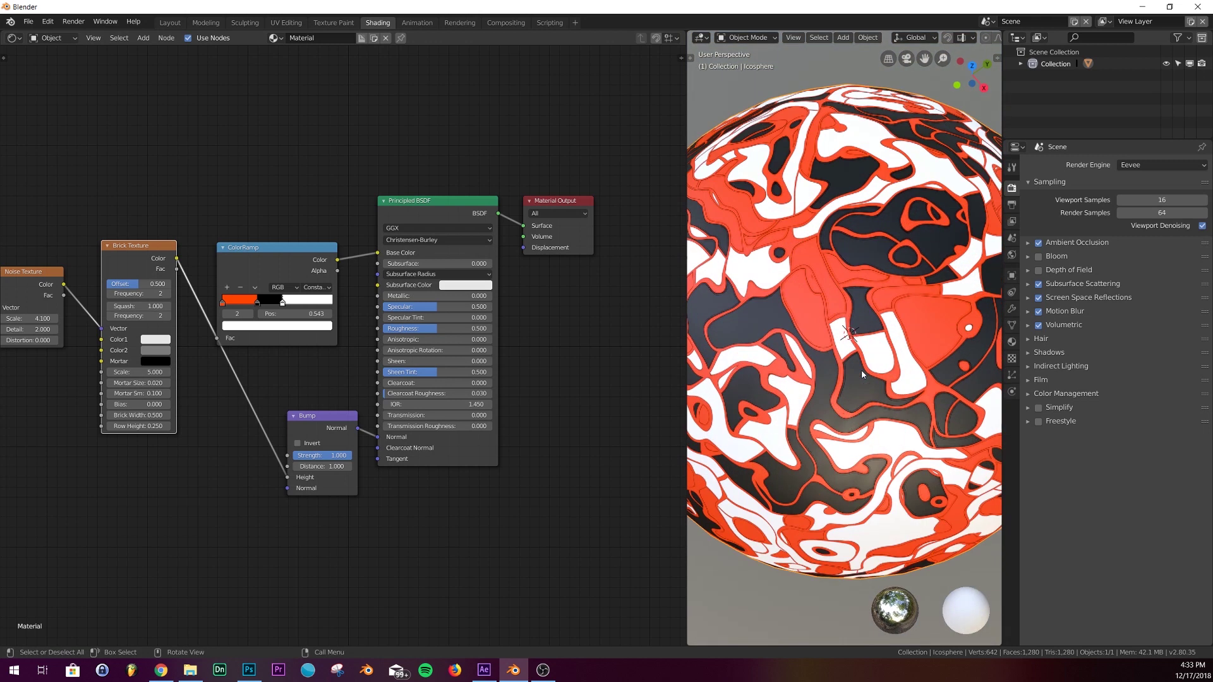
{"action": "scroll", "coordinate": [833, 270], "scroll_direction": "up", "scroll_amount": 6}
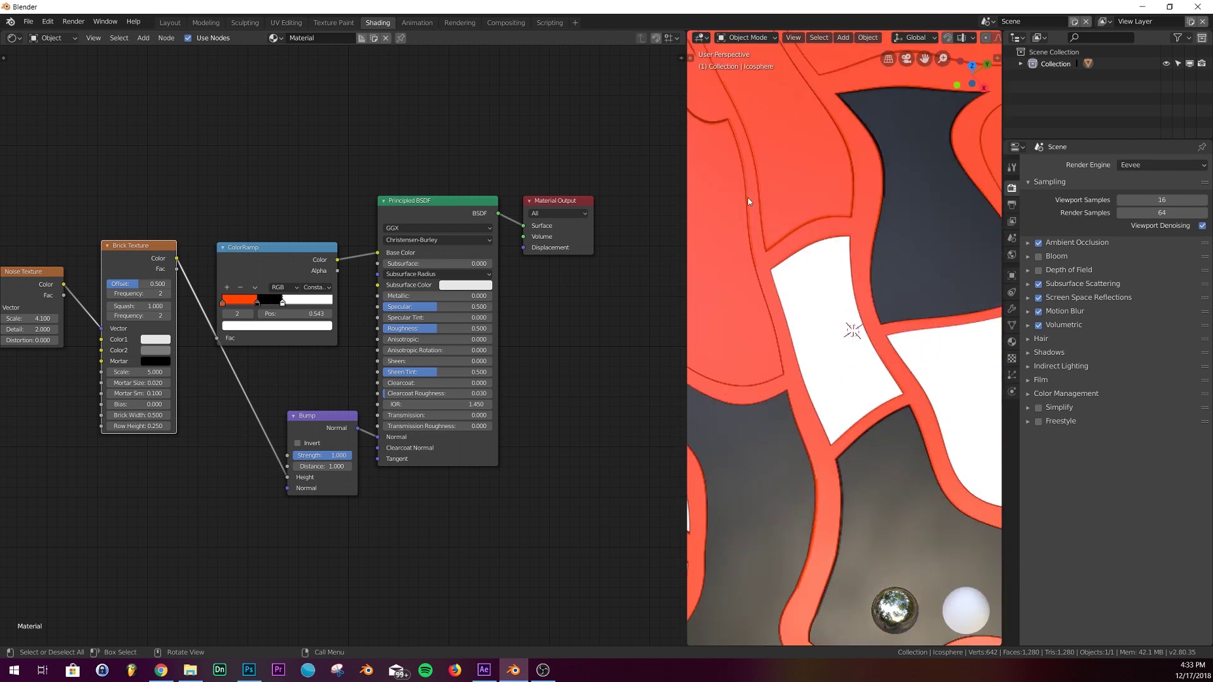
{"action": "scroll", "coordinate": [888, 480], "scroll_direction": "down", "scroll_amount": 8}
{"action": "middle_click_drag", "start_coordinate": [888, 480], "coordinate": [851, 372]}
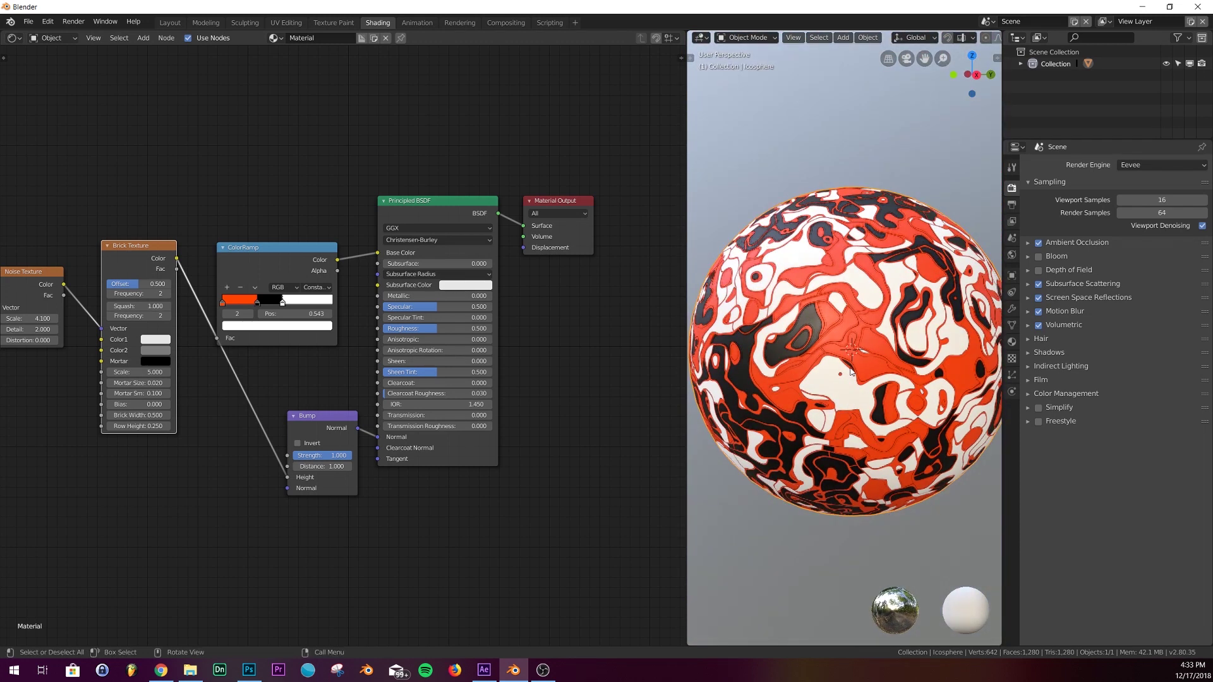
{"action": "scroll", "coordinate": [851, 372], "scroll_direction": "down", "scroll_amount": 1}
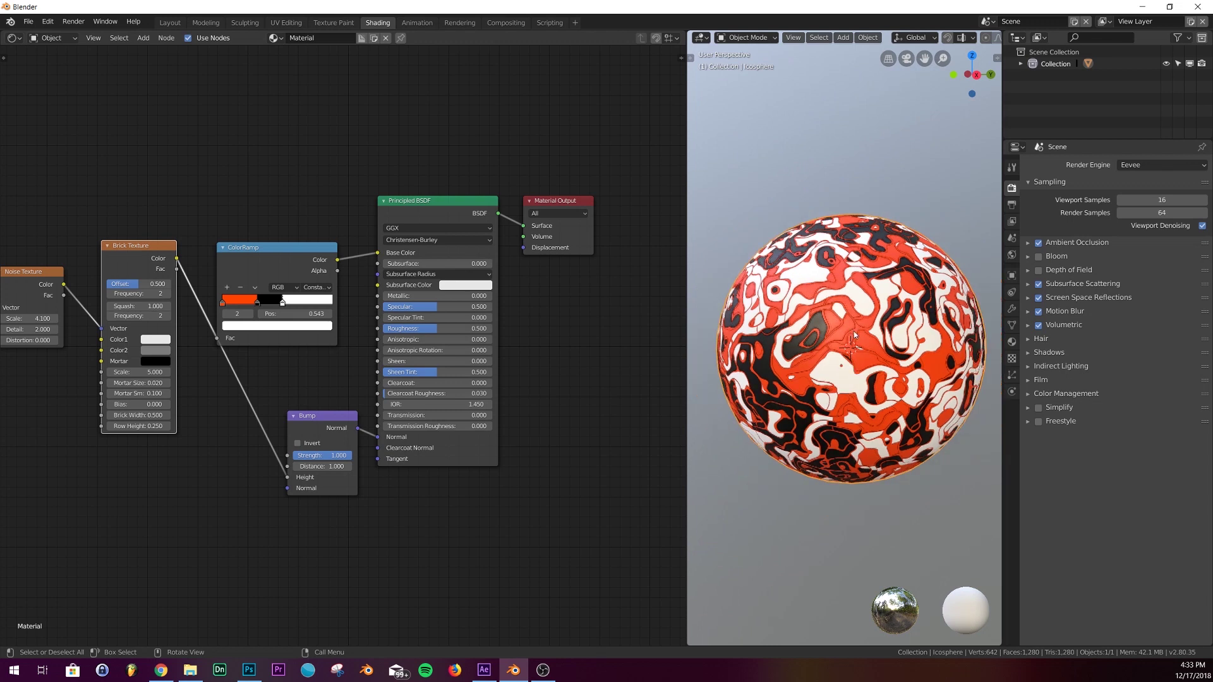
- Set the Brick Texture's Mortar Smooth to 0.000, Brick Width to 6.900 and Row Height to 0.950
{"action": "middle_click_drag", "start_coordinate": [238, 349], "coordinate": [326, 336]}
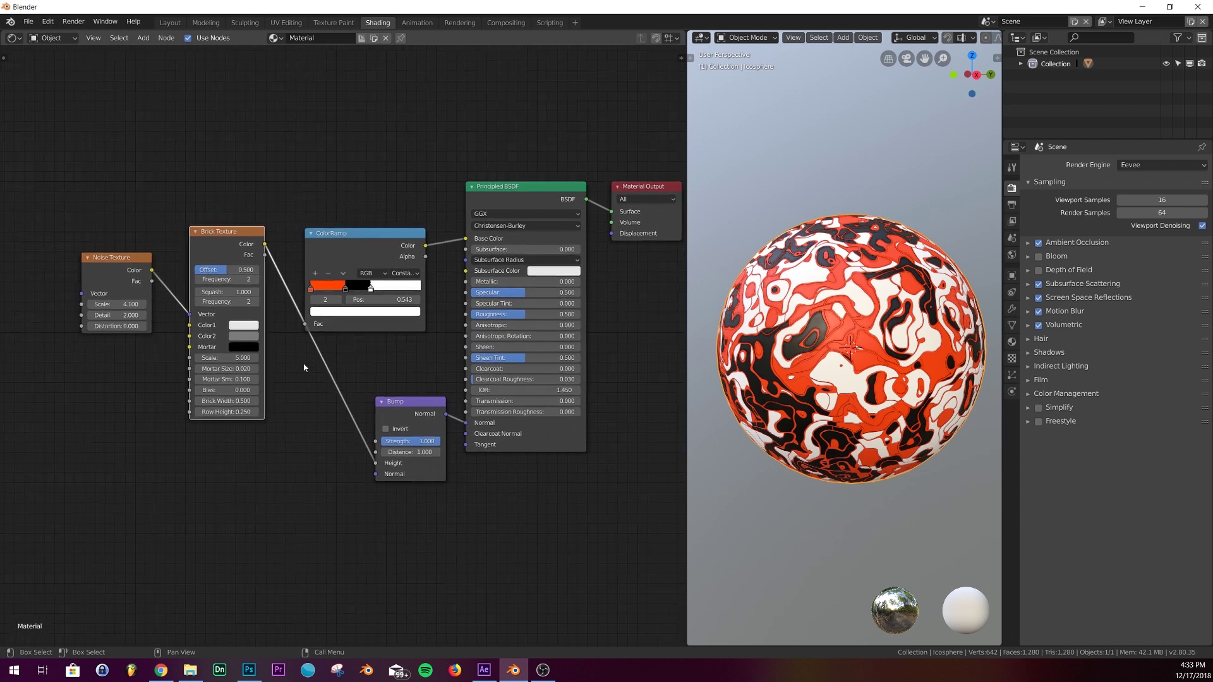
{"action": "left_click_drag", "start_coordinate": [228, 380], "coordinate": [338, 399]}
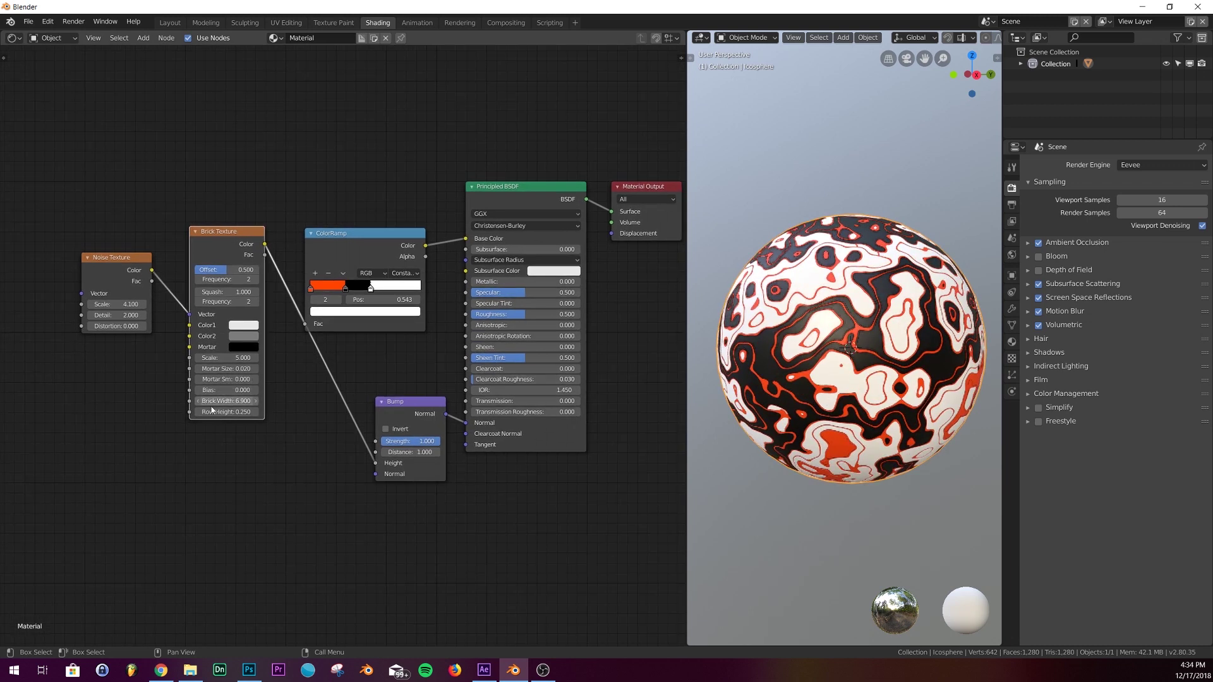
{"action": "mouse_move", "coordinate": [224, 412]}
{"action": "left_mouse_down"}
{"action": "mouse_move", "coordinate": [278, 412]}
{"action": "mouse_move", "coordinate": [210, 409]}
{"action": "left_mouse_up"}
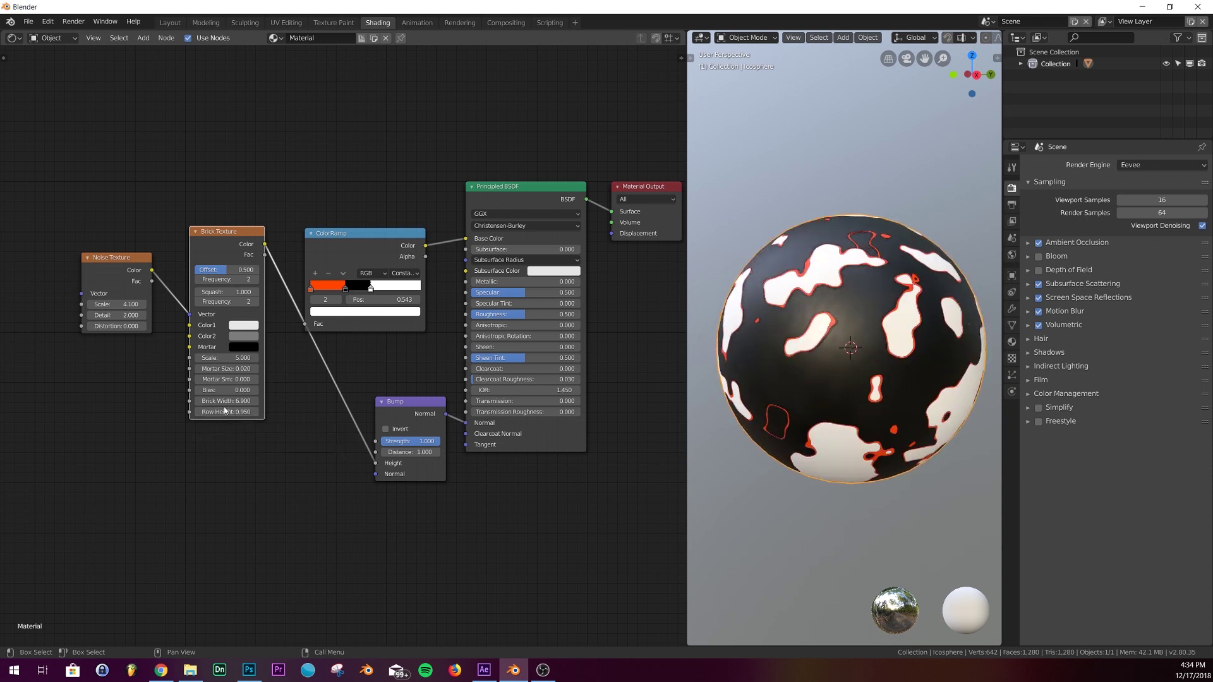